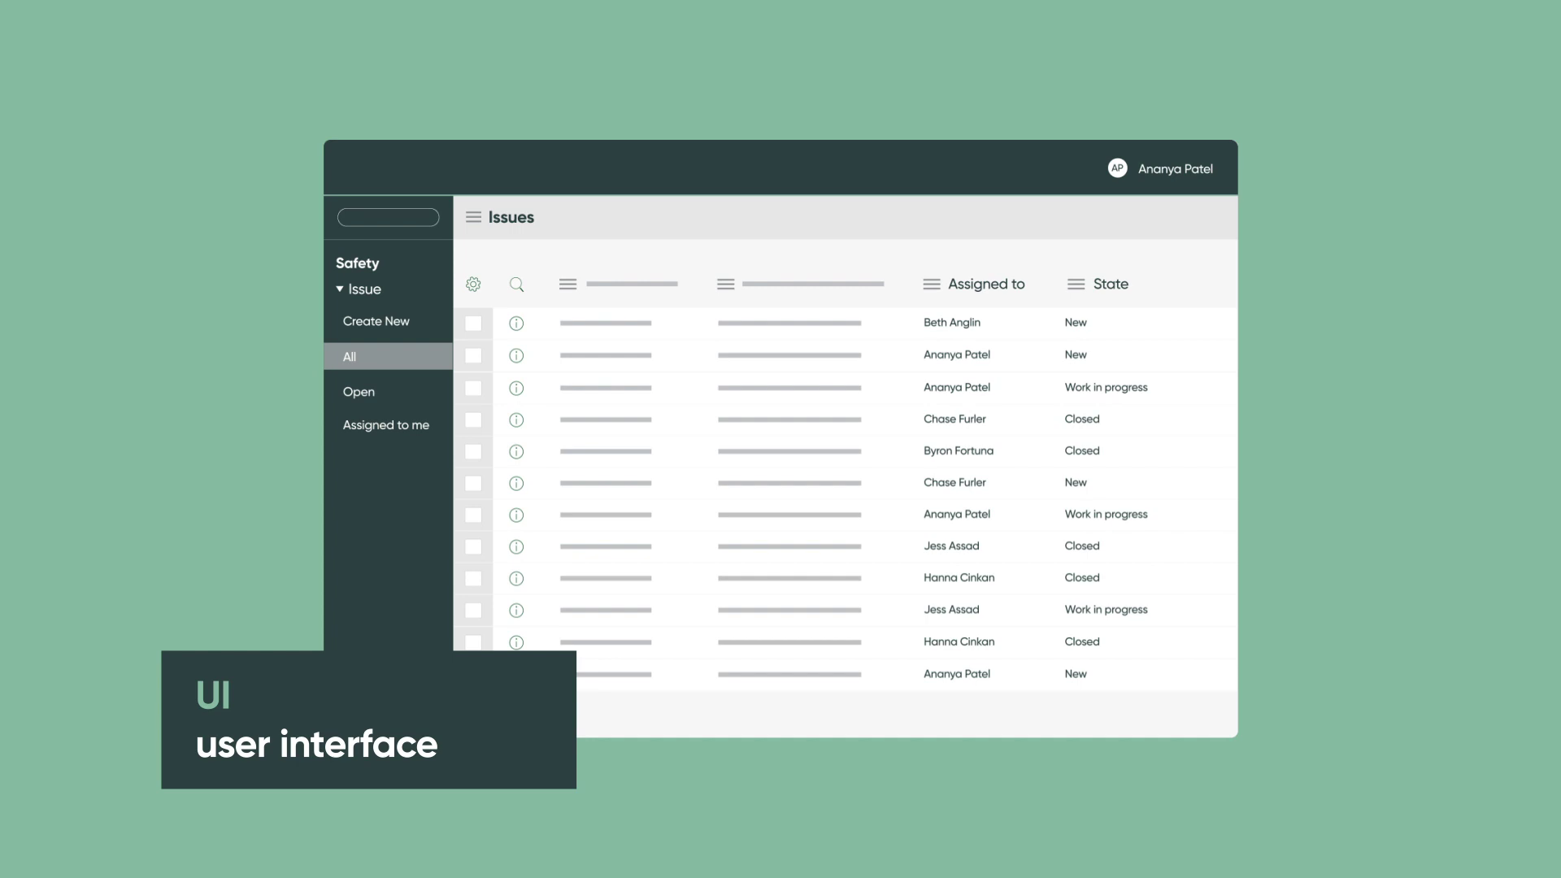
- Preview the Open and Assigned to me issue lists, then go to the Filter navigator on the home page
{"action": "left_click", "coordinate": [387, 397]}
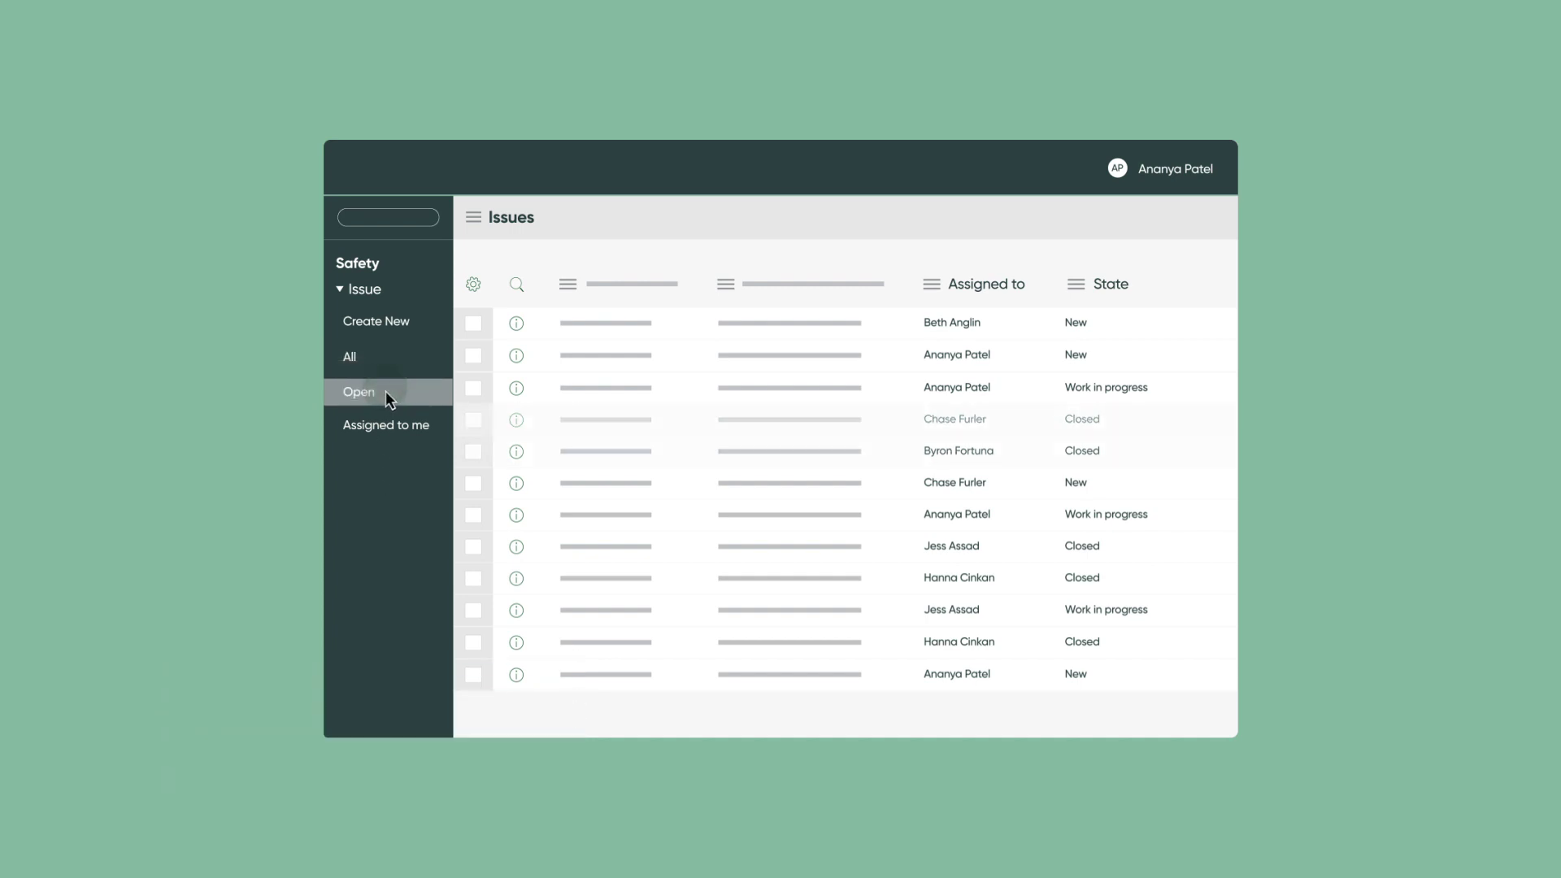
{"action": "left_click", "coordinate": [385, 428]}
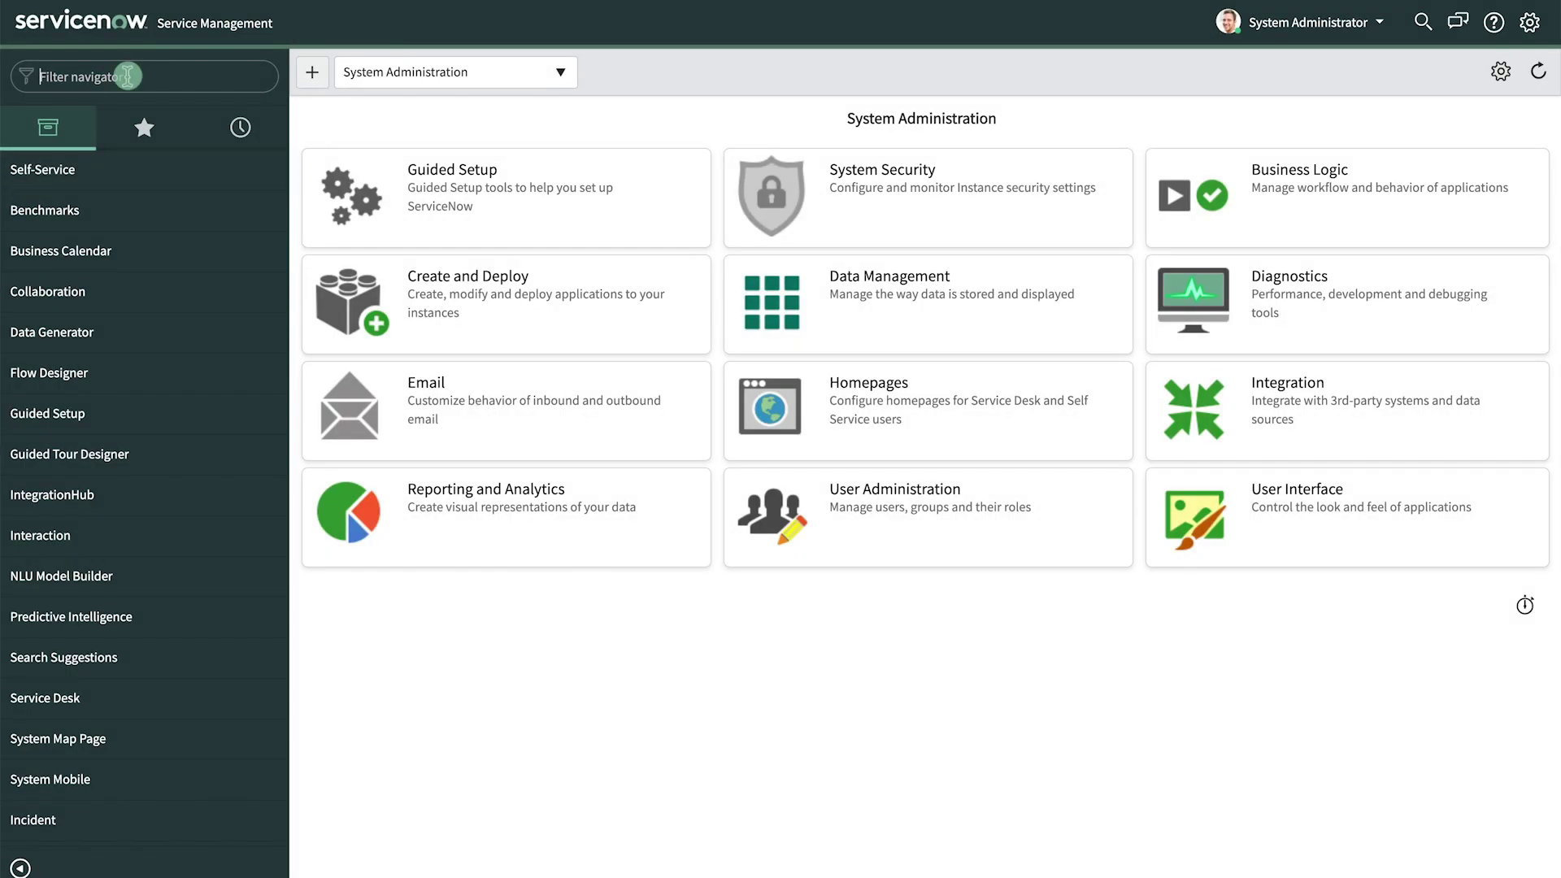
{"action": "left_click", "coordinate": [128, 77]}
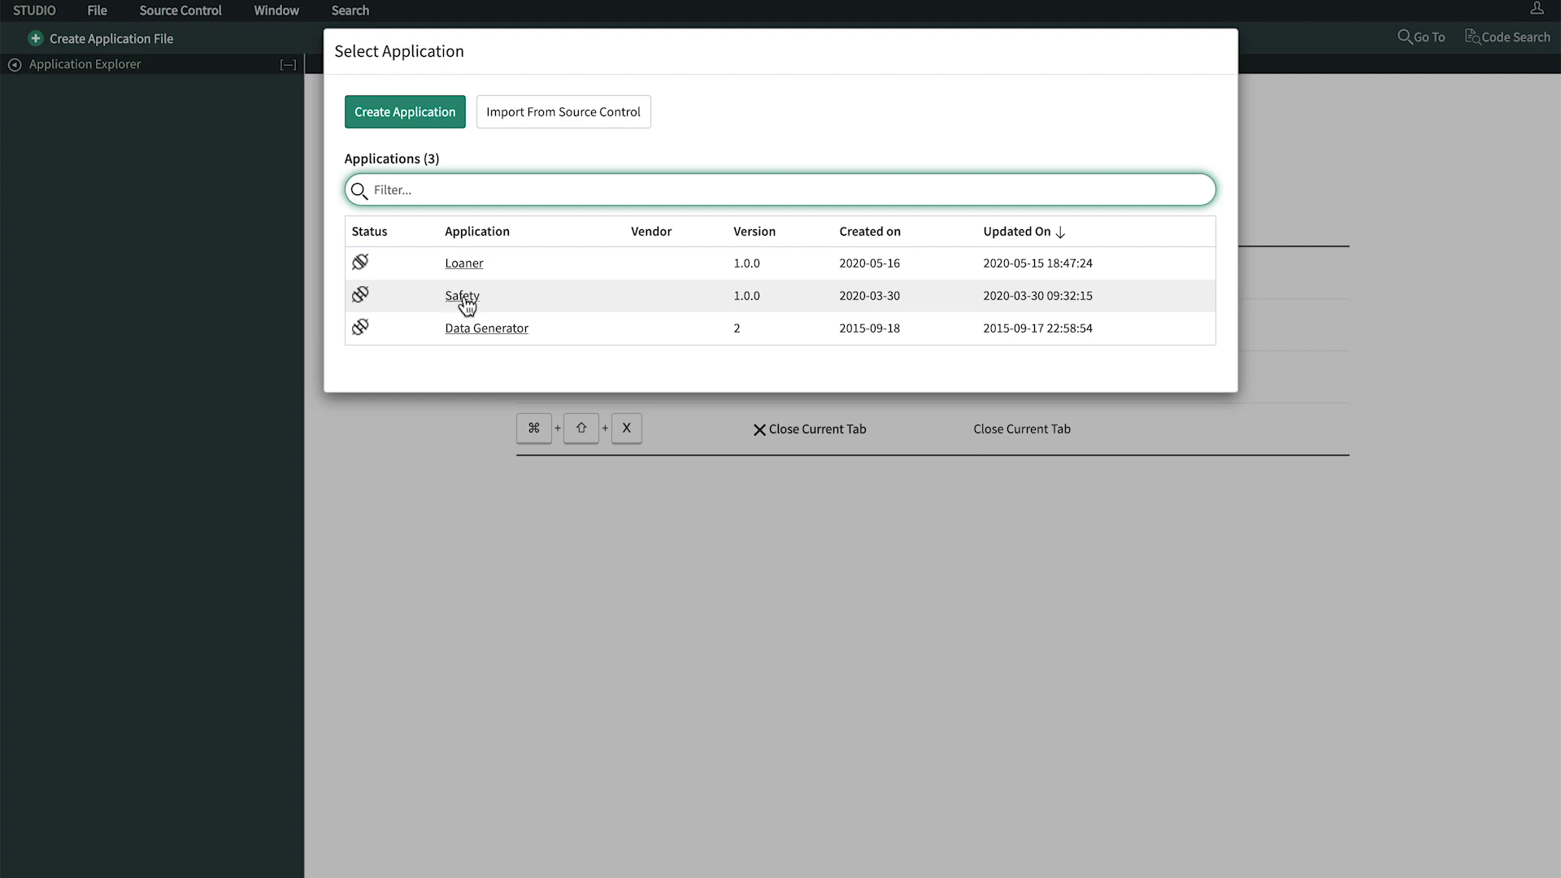
- Pick the Safety app in Studio and open its Safety application menu record to review its modules
{"action": "left_click", "coordinate": [463, 298]}
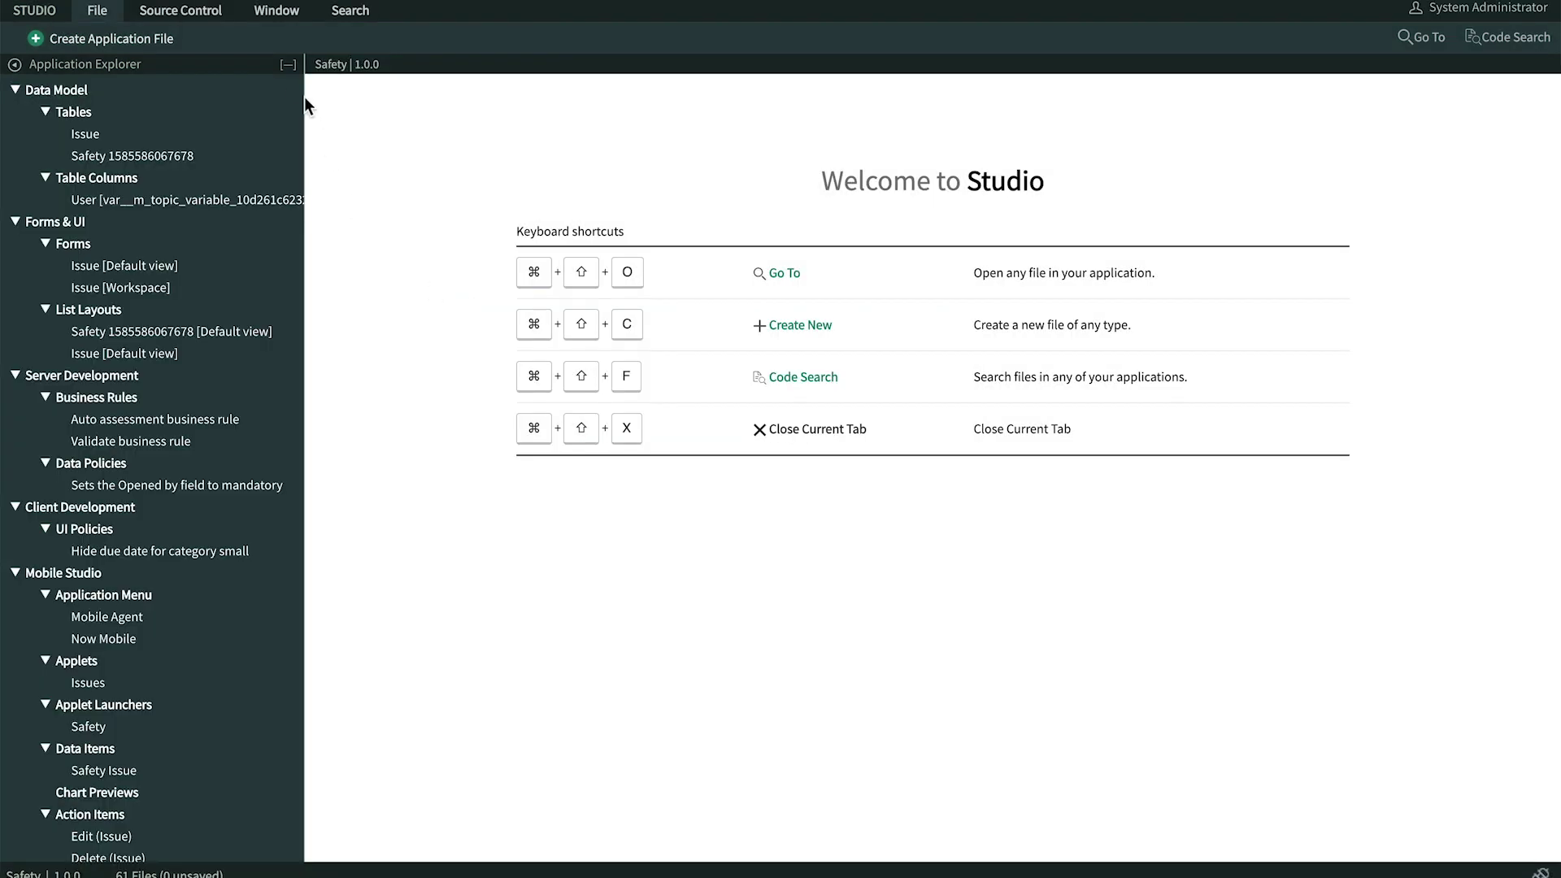
{"action": "left_click", "coordinate": [288, 64]}
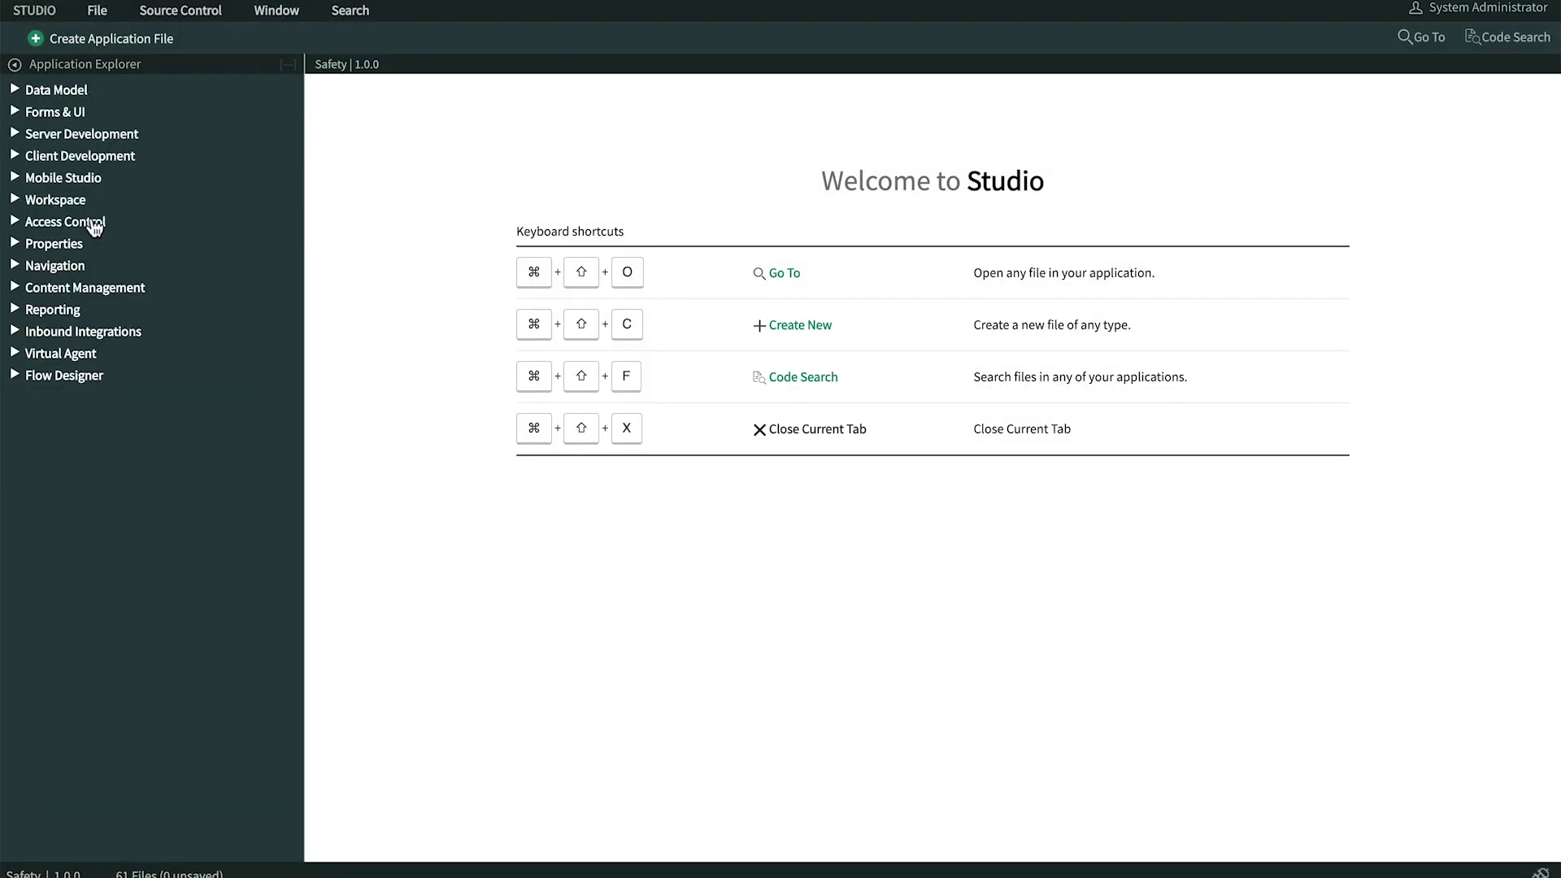
{"action": "left_click", "coordinate": [15, 266]}
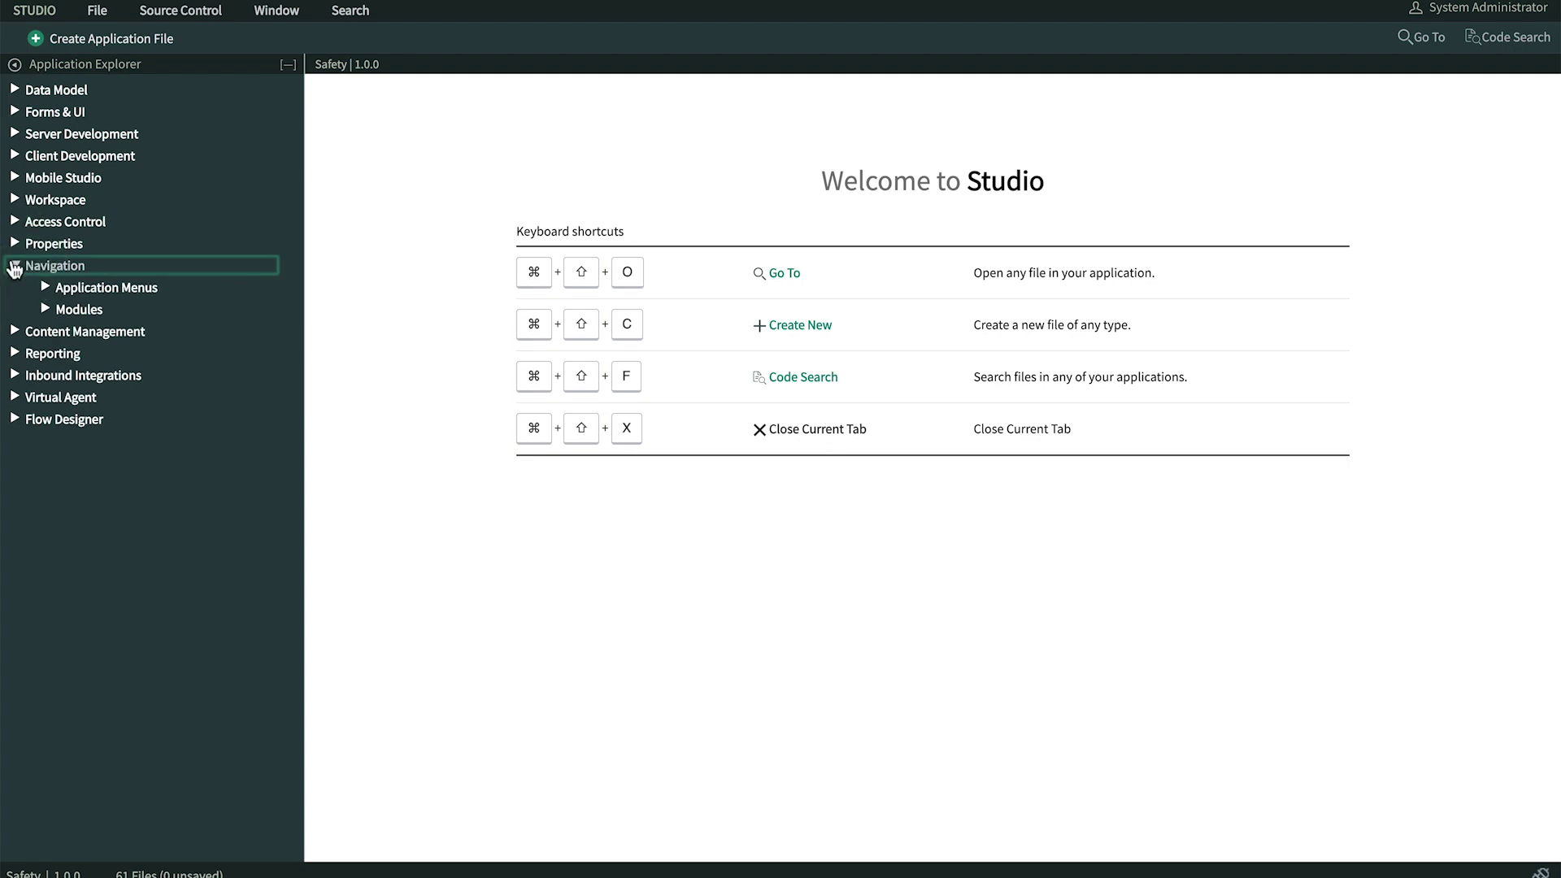
{"action": "left_click", "coordinate": [47, 287]}
{"action": "left_click", "coordinate": [89, 312]}
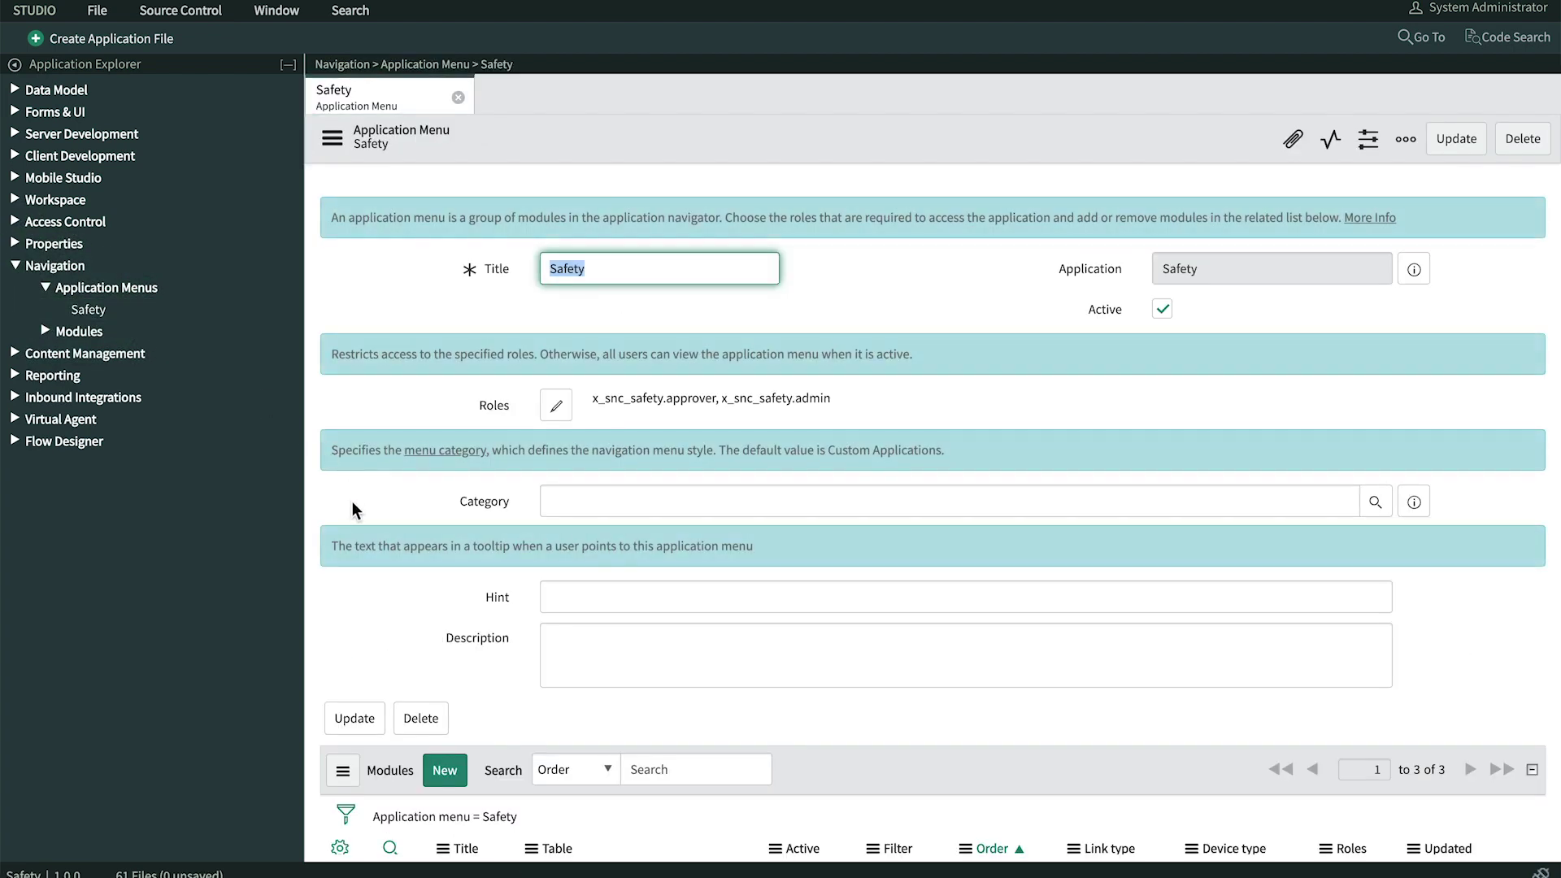
{"action": "scroll", "coordinate": [406, 581], "scroll_direction": "down", "scroll_amount": 3}
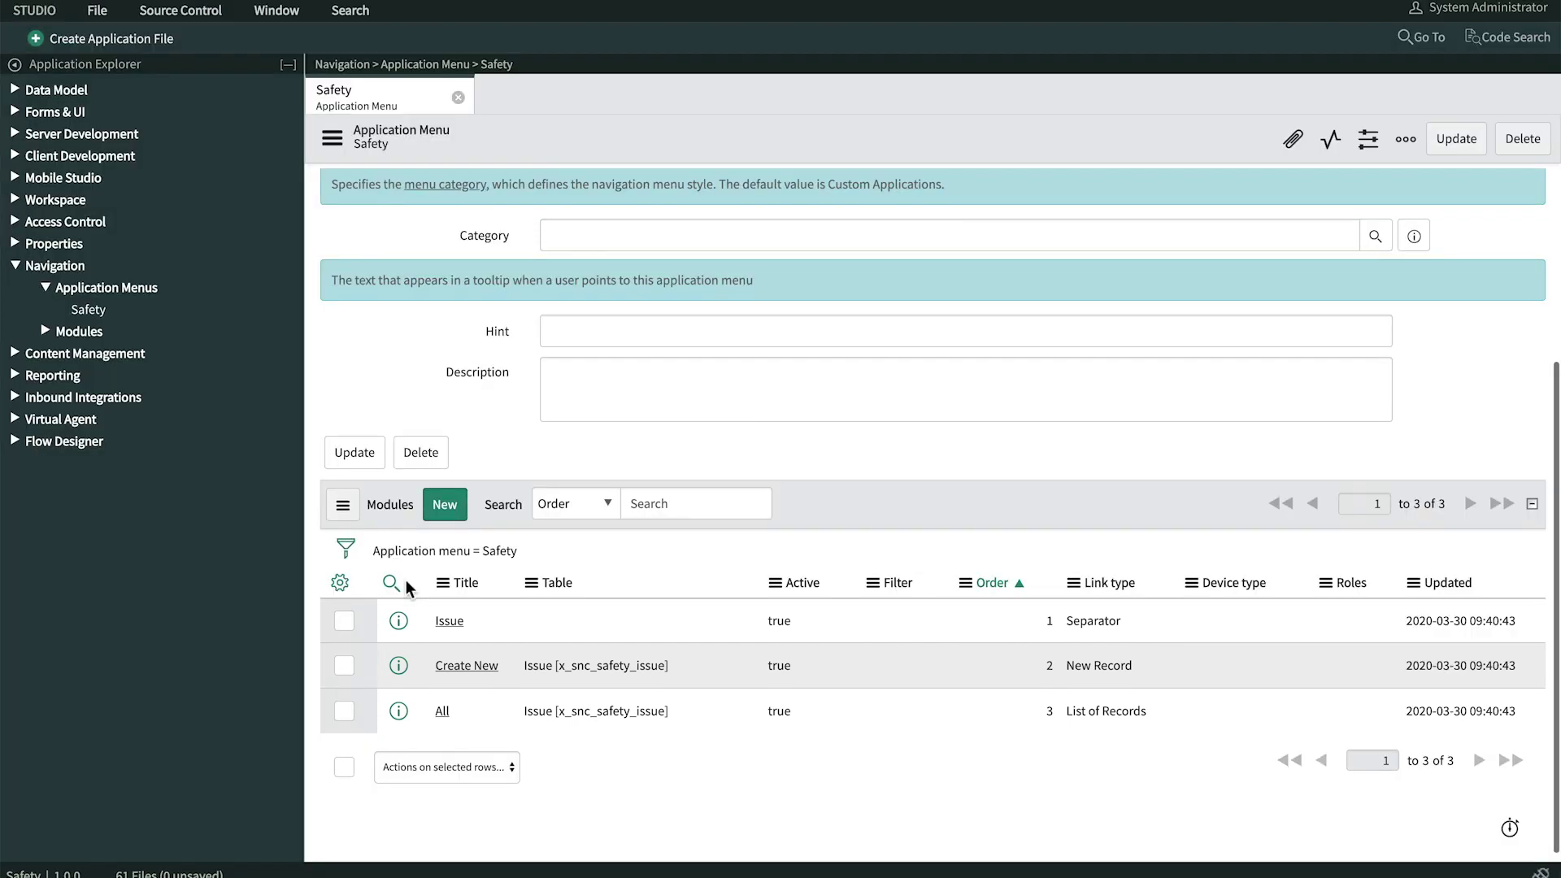
{"action": "left_click", "coordinate": [452, 509]}
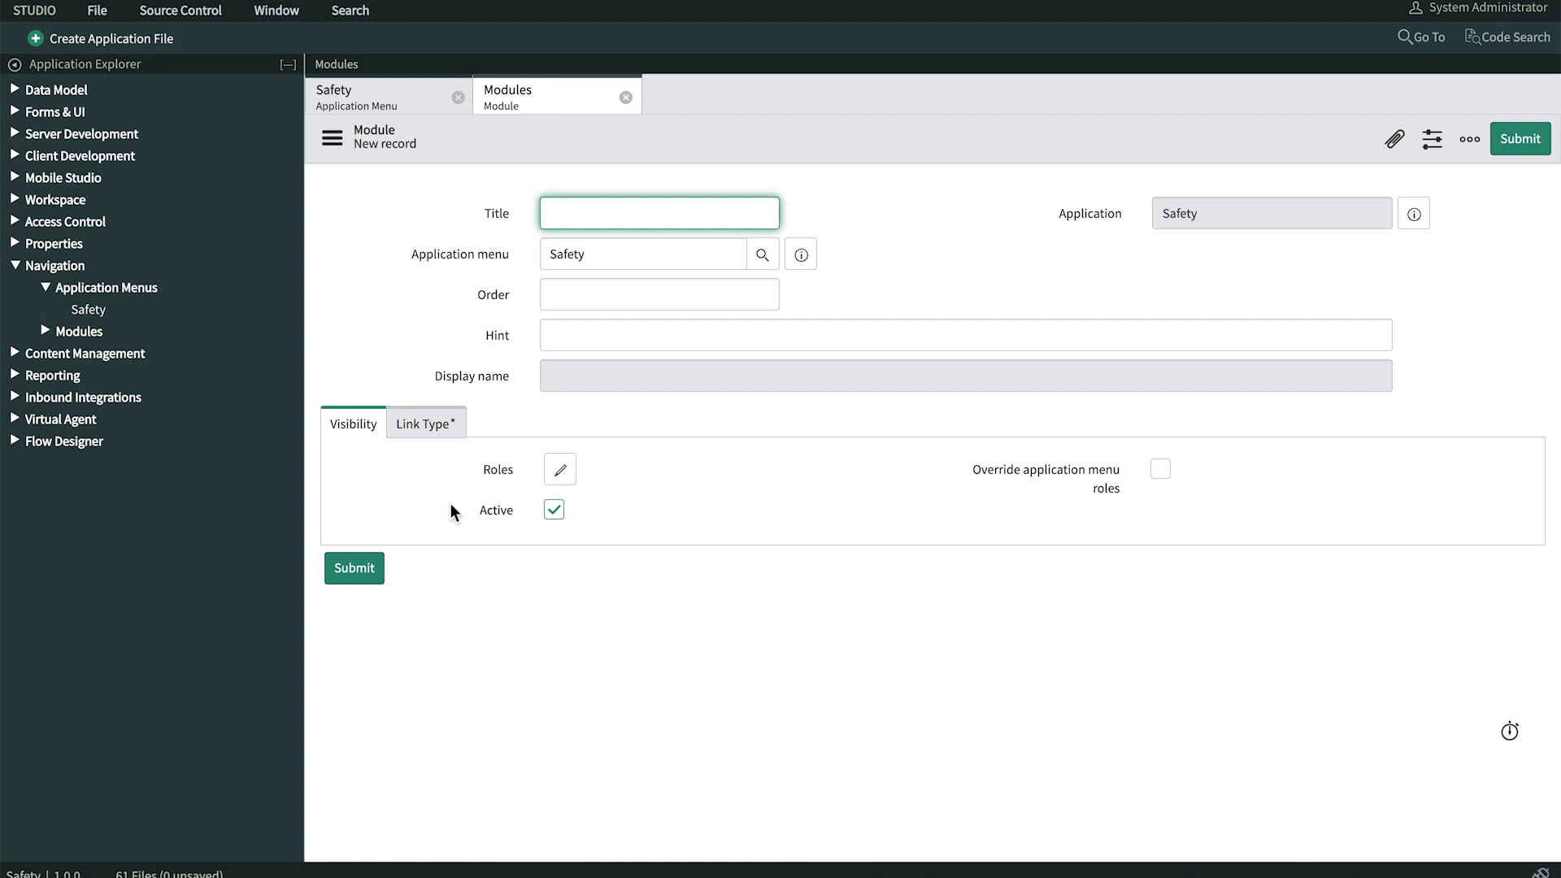
- Title the new Safety menu module 'Open' and give it order 4
{"action": "type", "text": "Open issue"}
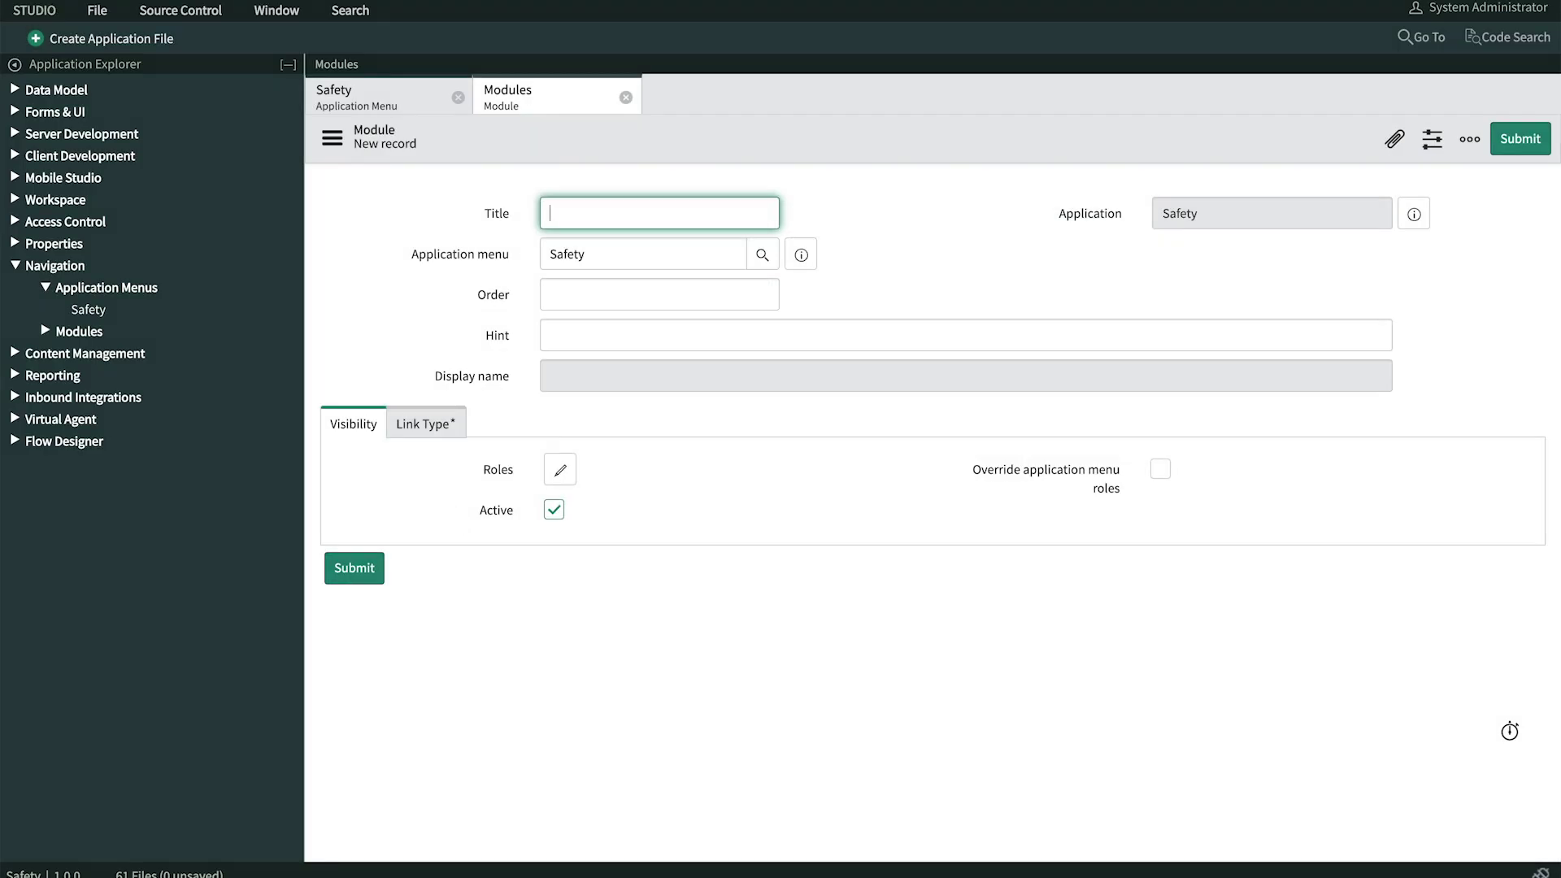
{"action": "type", "text": "Open"}
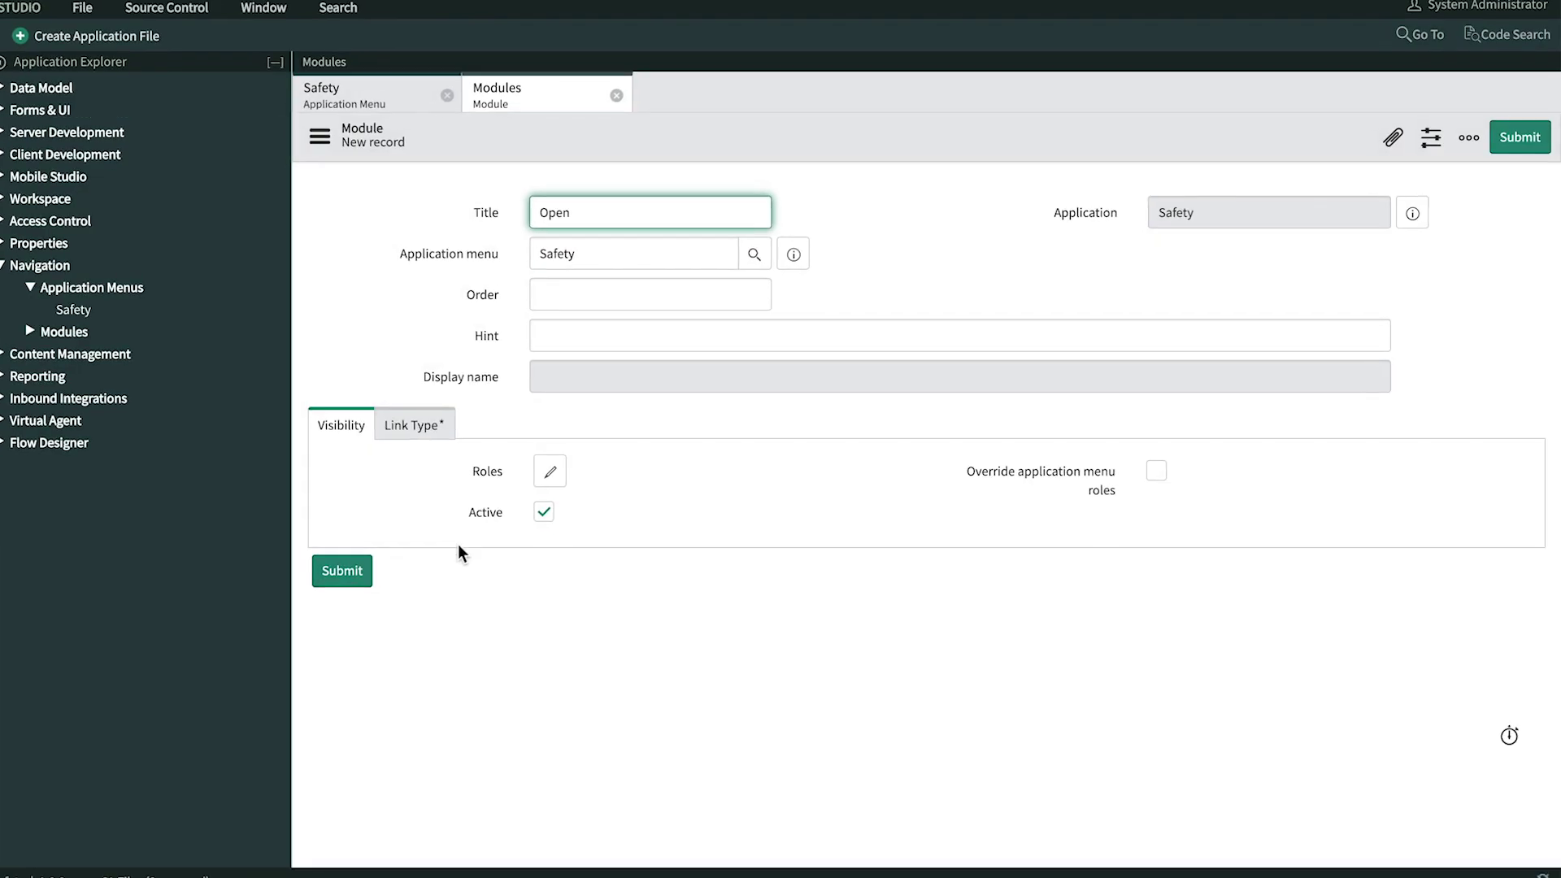
{"action": "left_click", "coordinate": [726, 294]}
{"action": "type", "text": "4"}
{"action": "key", "text": "Tab"}
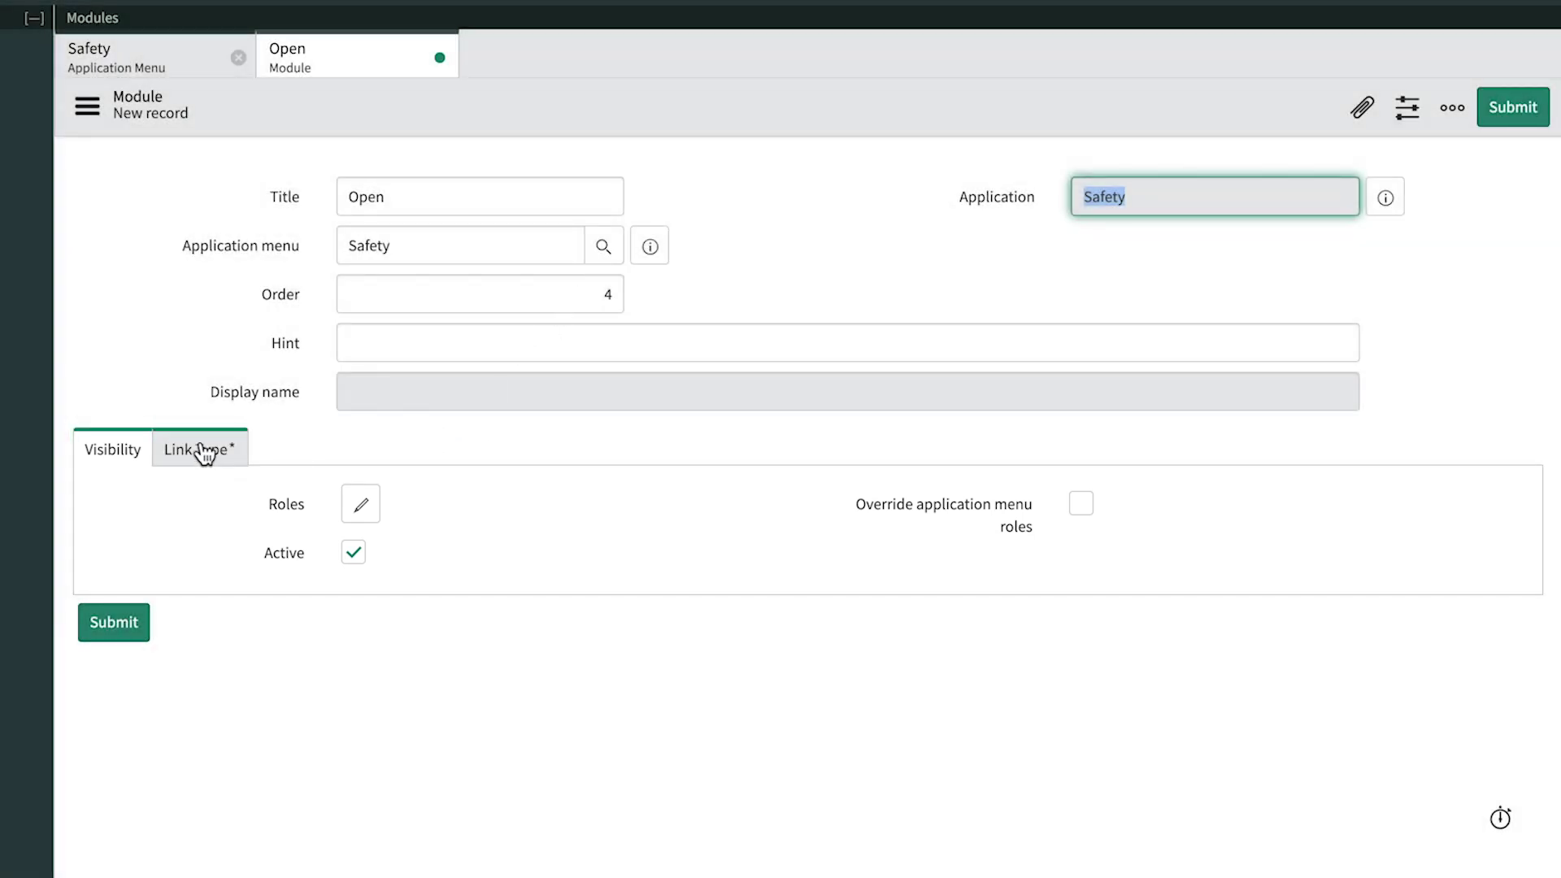
- Make the Open module list records from the Safety Issue table
{"action": "left_click", "coordinate": [203, 451]}
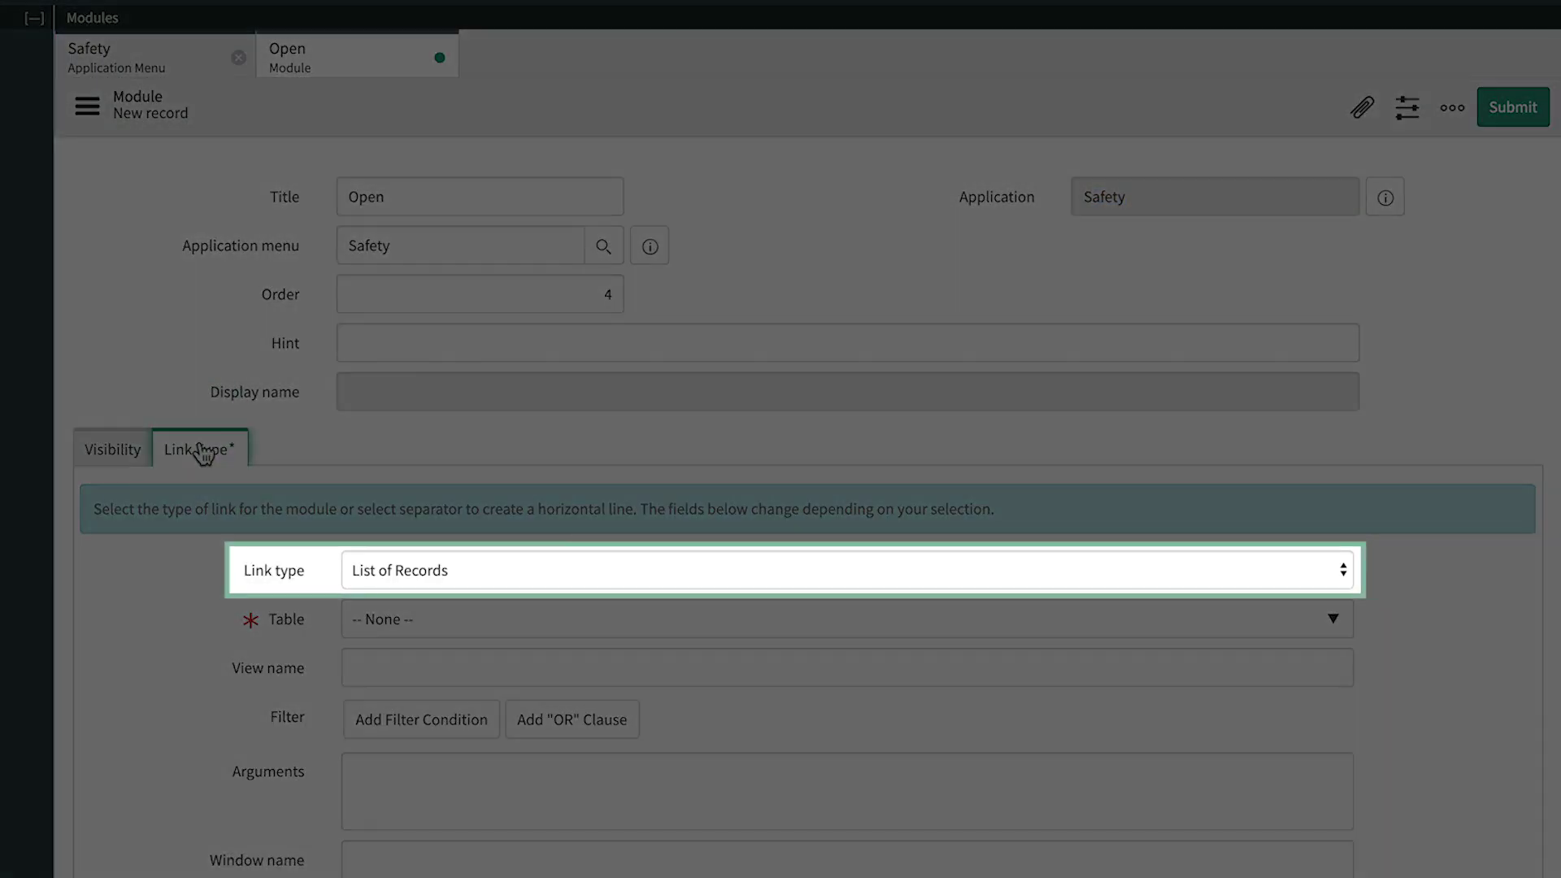
{"action": "scroll", "coordinate": [436, 523], "scroll_direction": "down", "scroll_amount": 2}
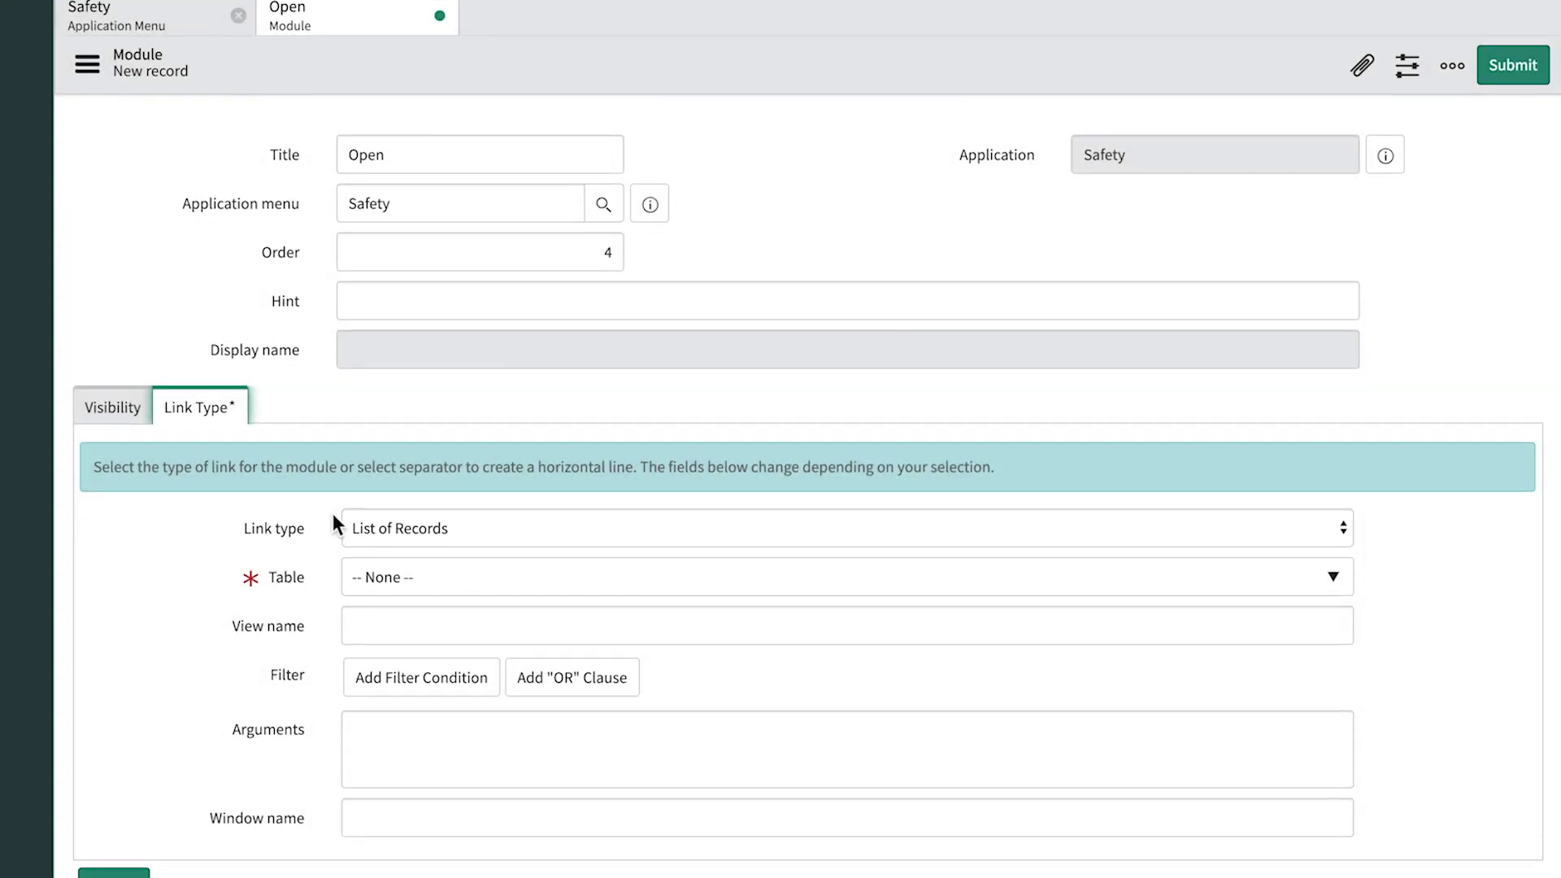
{"action": "left_click", "coordinate": [375, 510]}
{"action": "type", "text": "issue"}
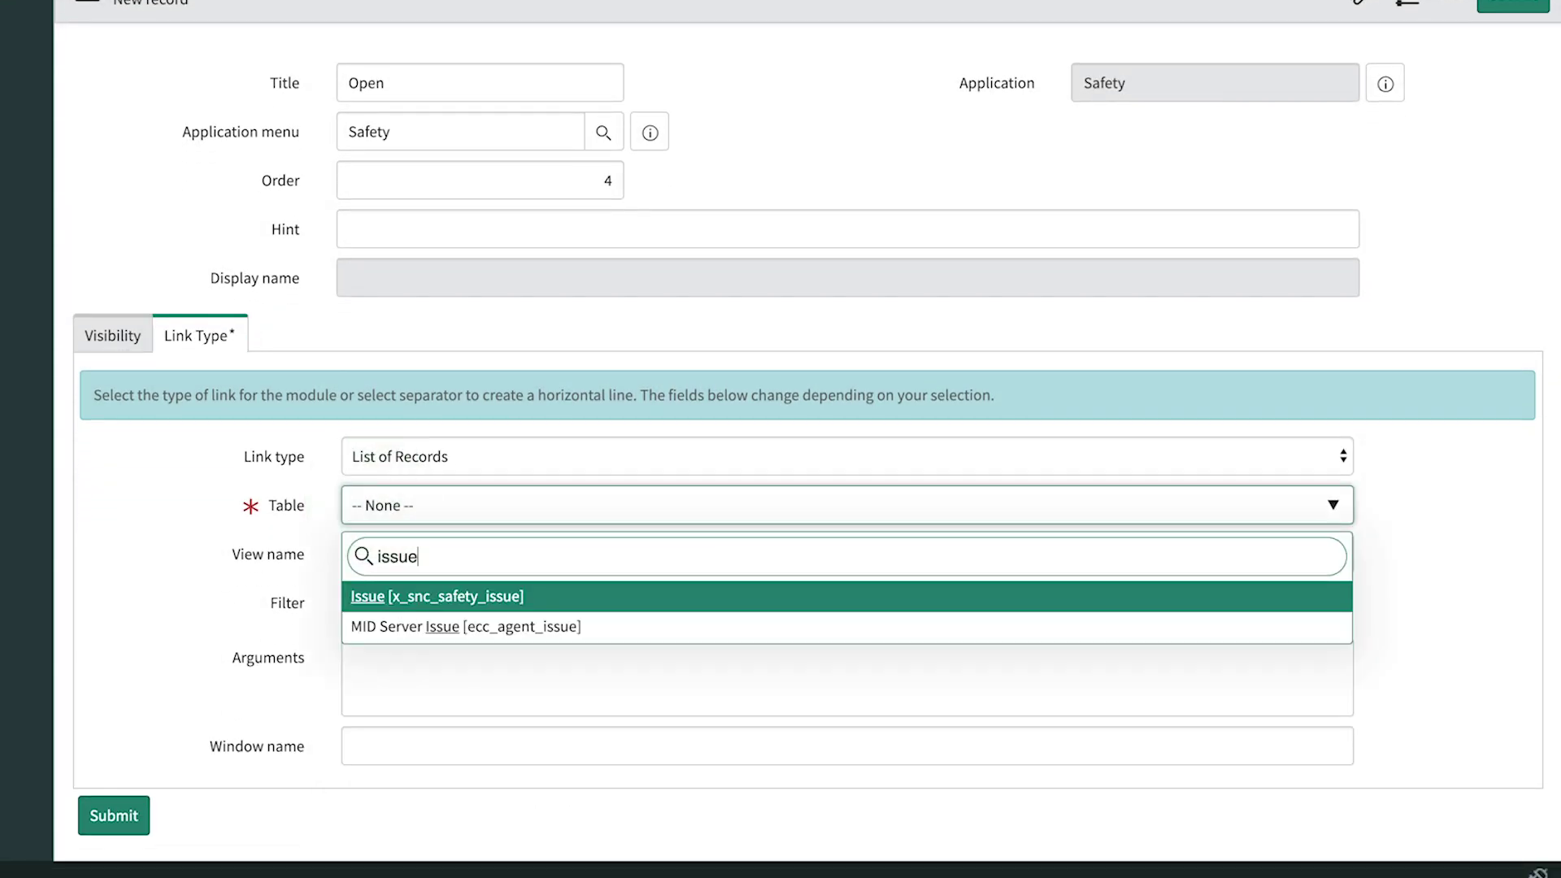
{"action": "left_click", "coordinate": [399, 602]}
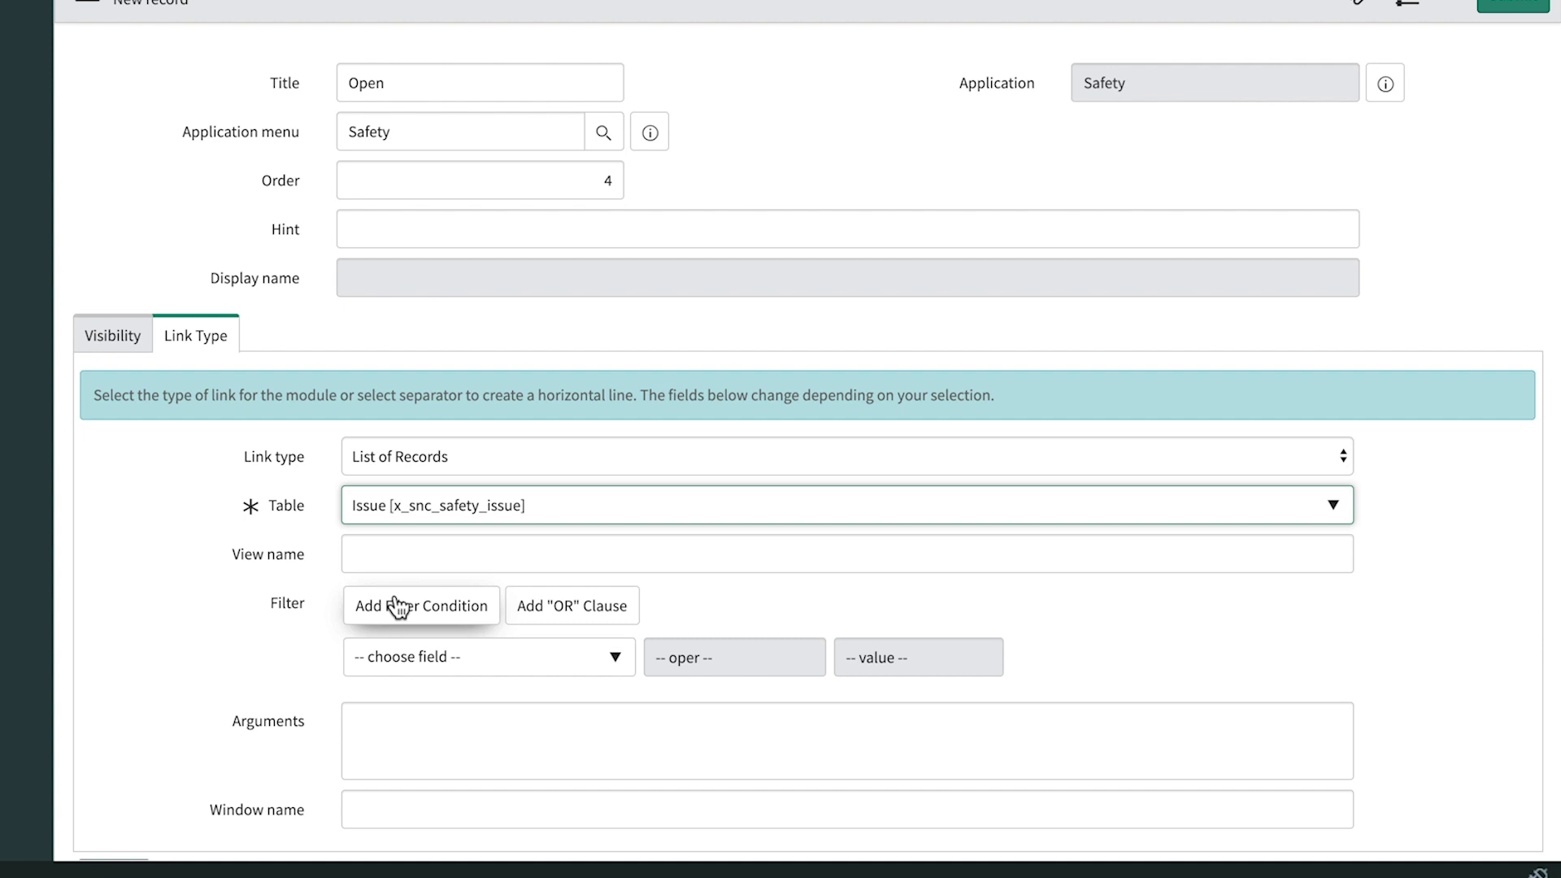
- Add the filter State is not Complete and submit the Open module
{"action": "left_click", "coordinate": [401, 657]}
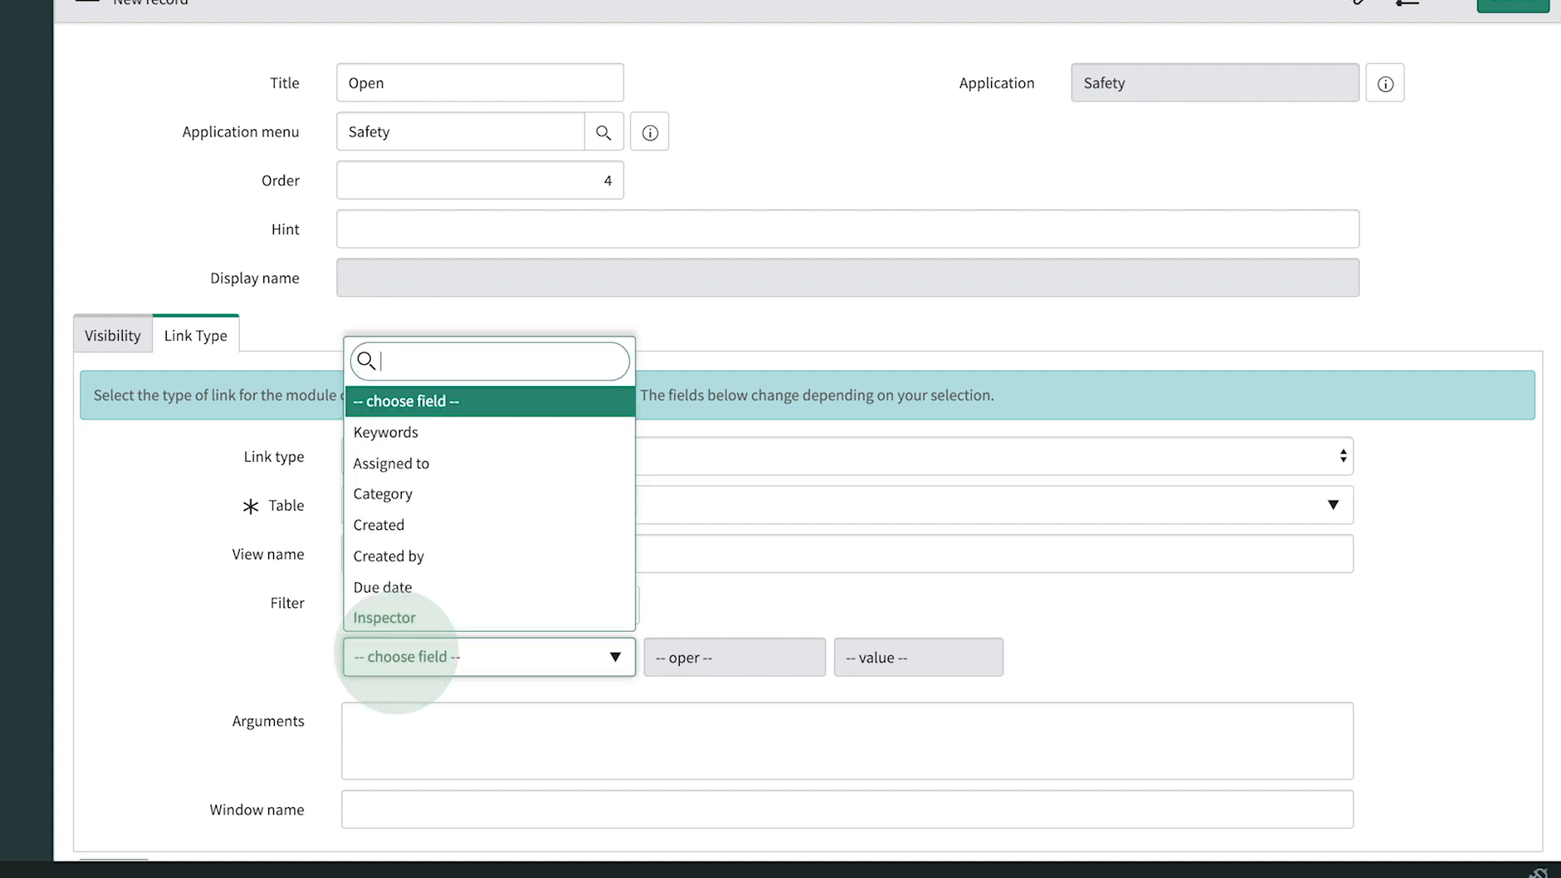
{"action": "type", "text": "state"}
{"action": "left_click", "coordinate": [421, 618]}
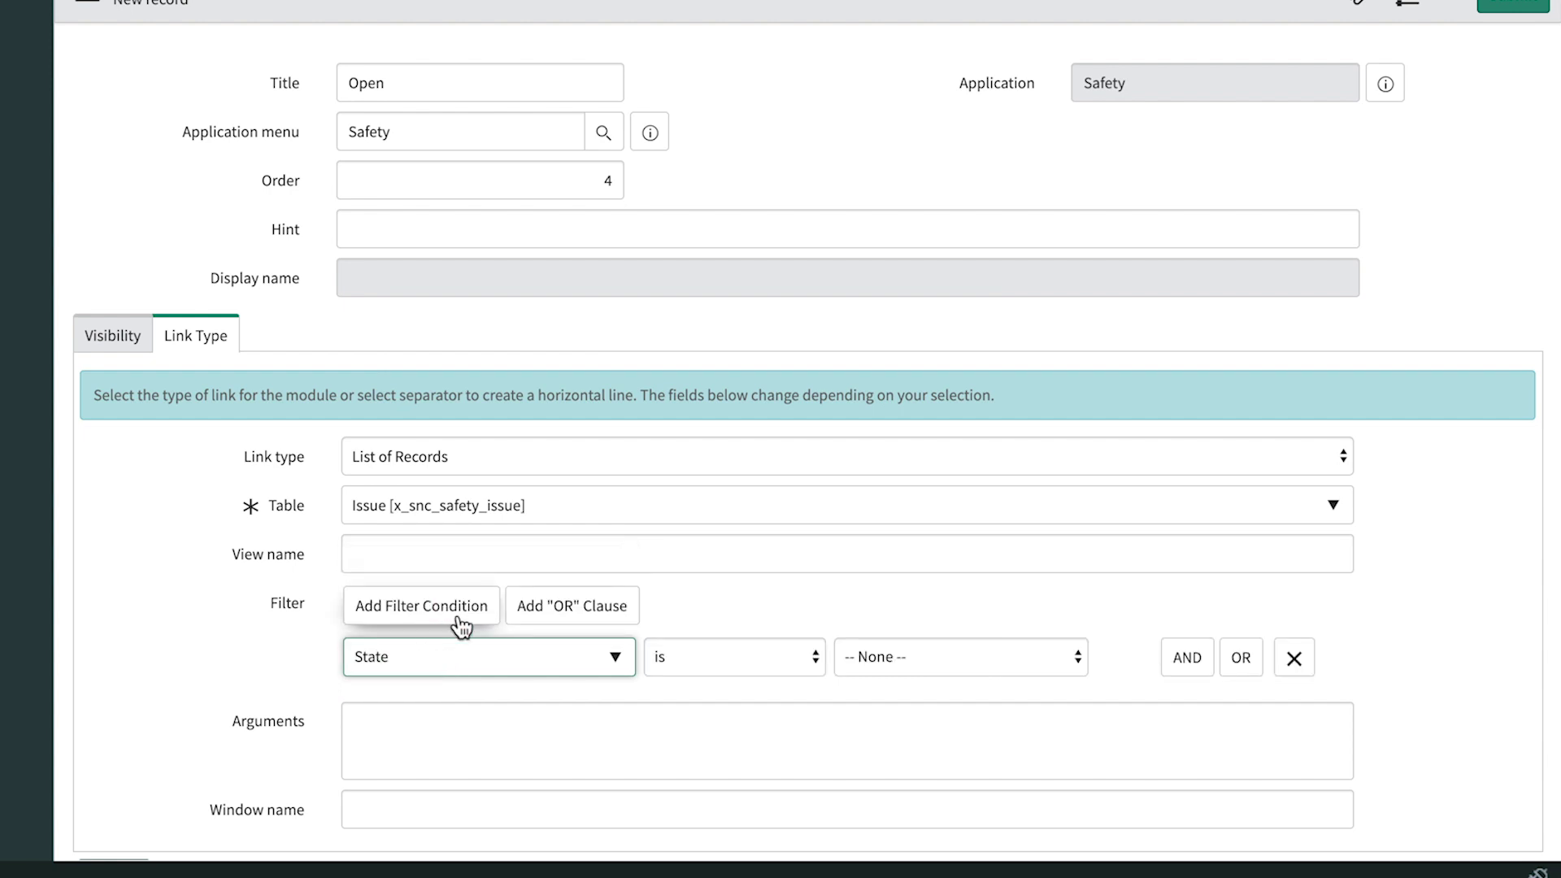
{"action": "left_click", "coordinate": [763, 665]}
{"action": "left_click", "coordinate": [772, 675]}
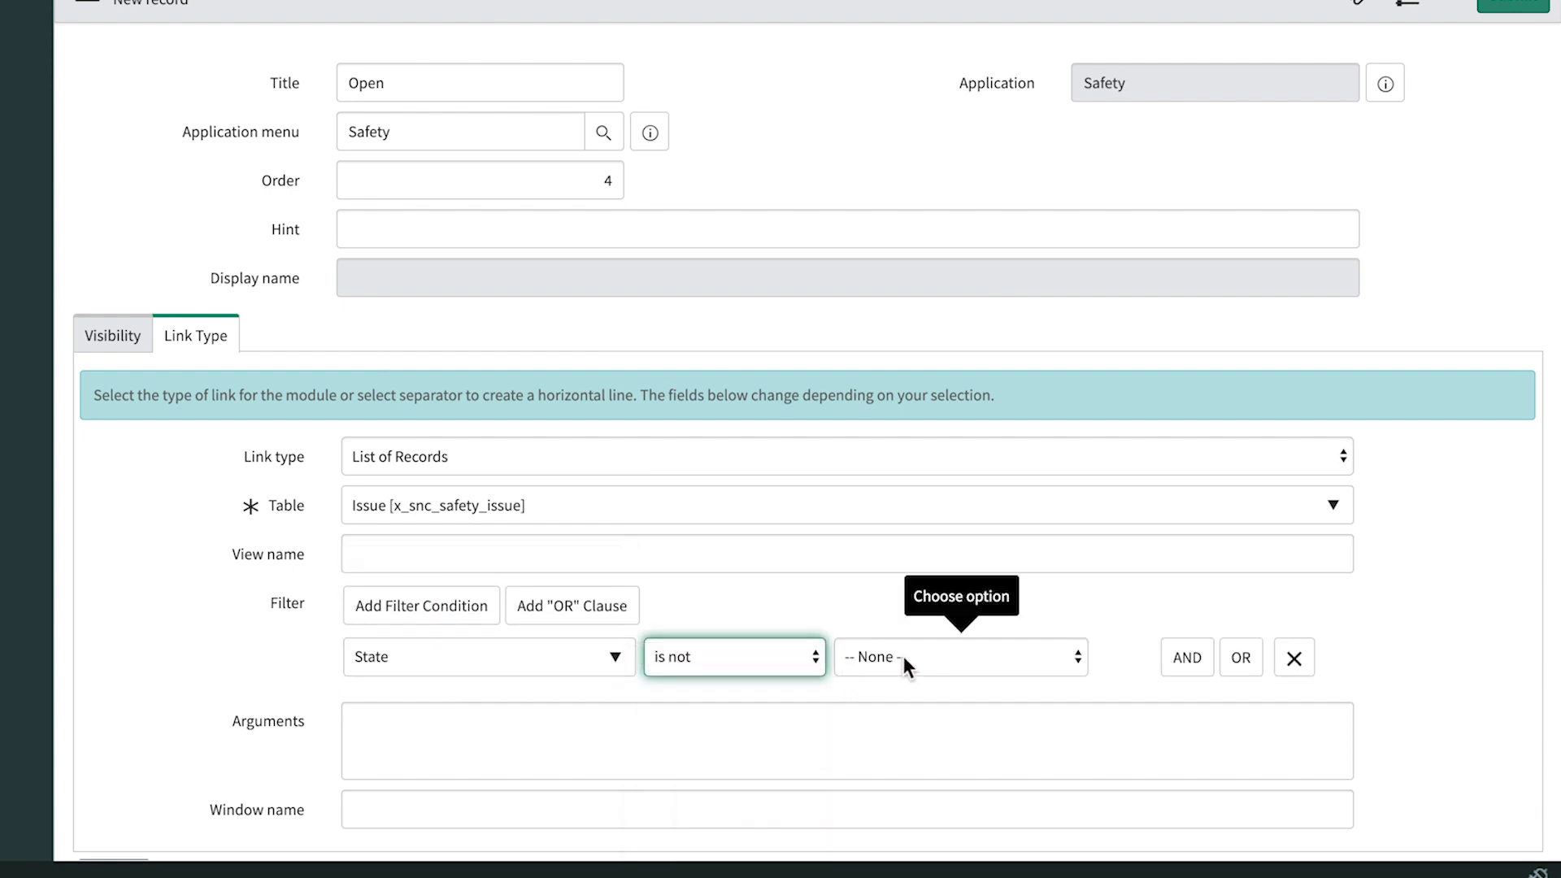
{"action": "left_click", "coordinate": [905, 656]}
{"action": "left_click", "coordinate": [909, 742]}
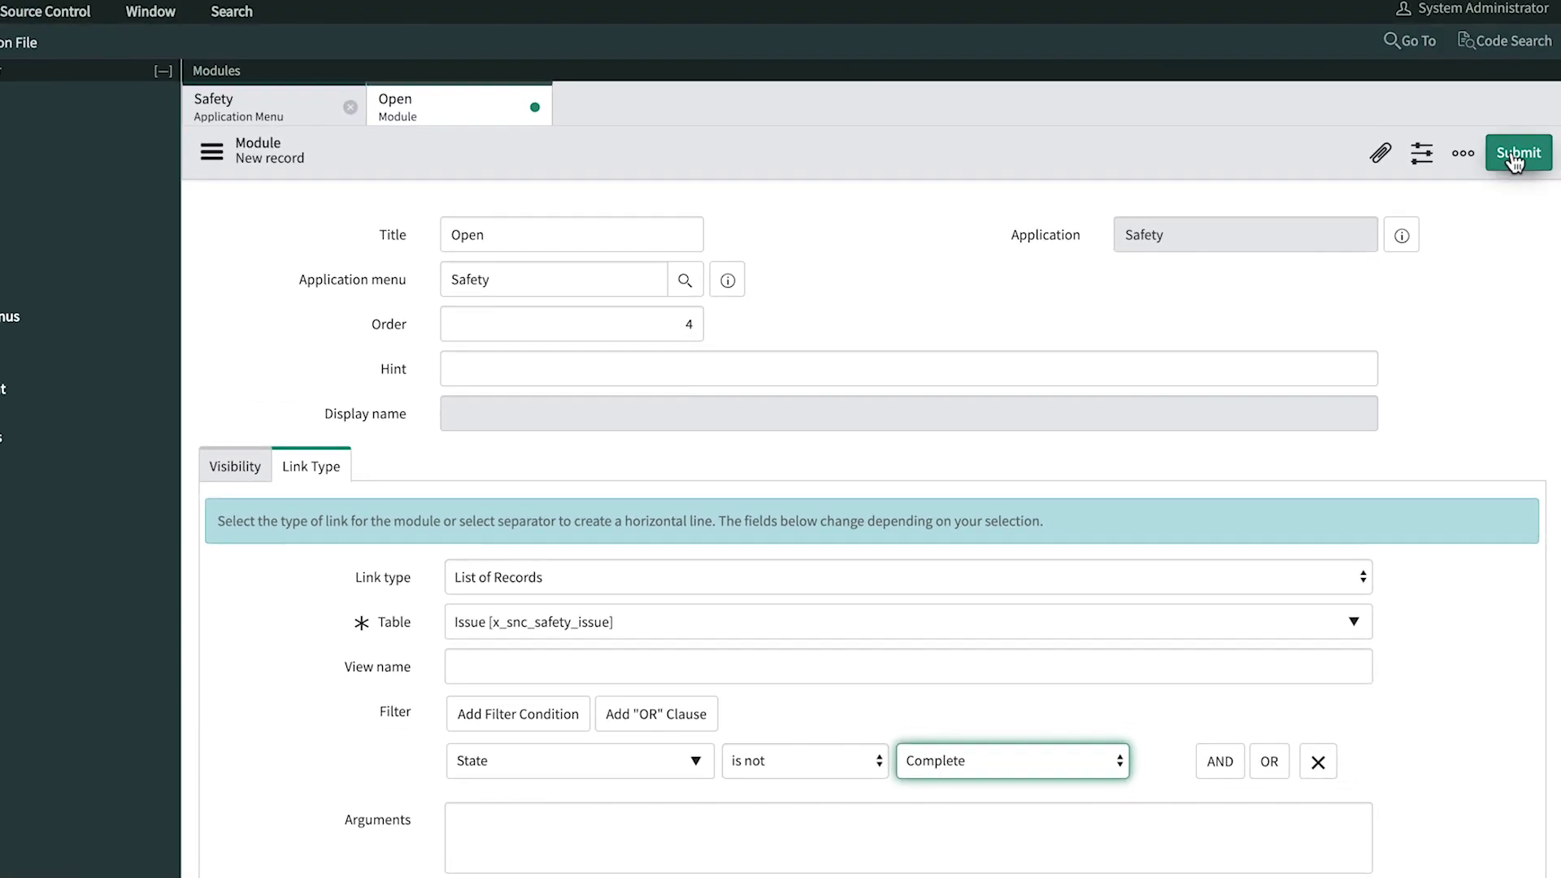
{"action": "left_click", "coordinate": [1513, 5]}
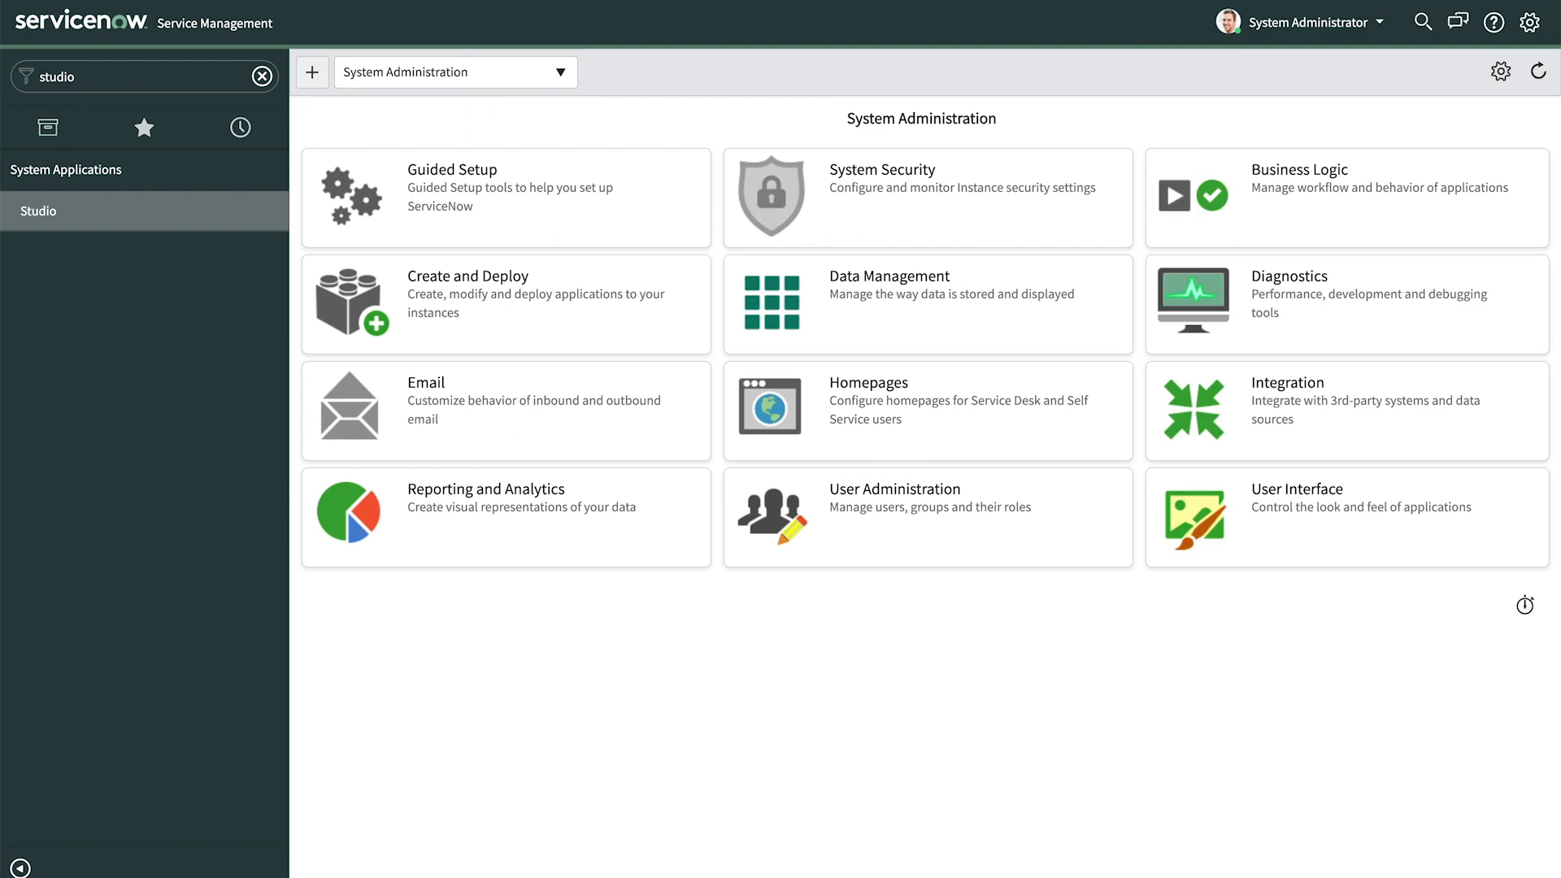
- Reload ServiceNow, filter the navigator for 'safety' and open the Open module under Issue
{"action": "left_click", "coordinate": [45, 28]}
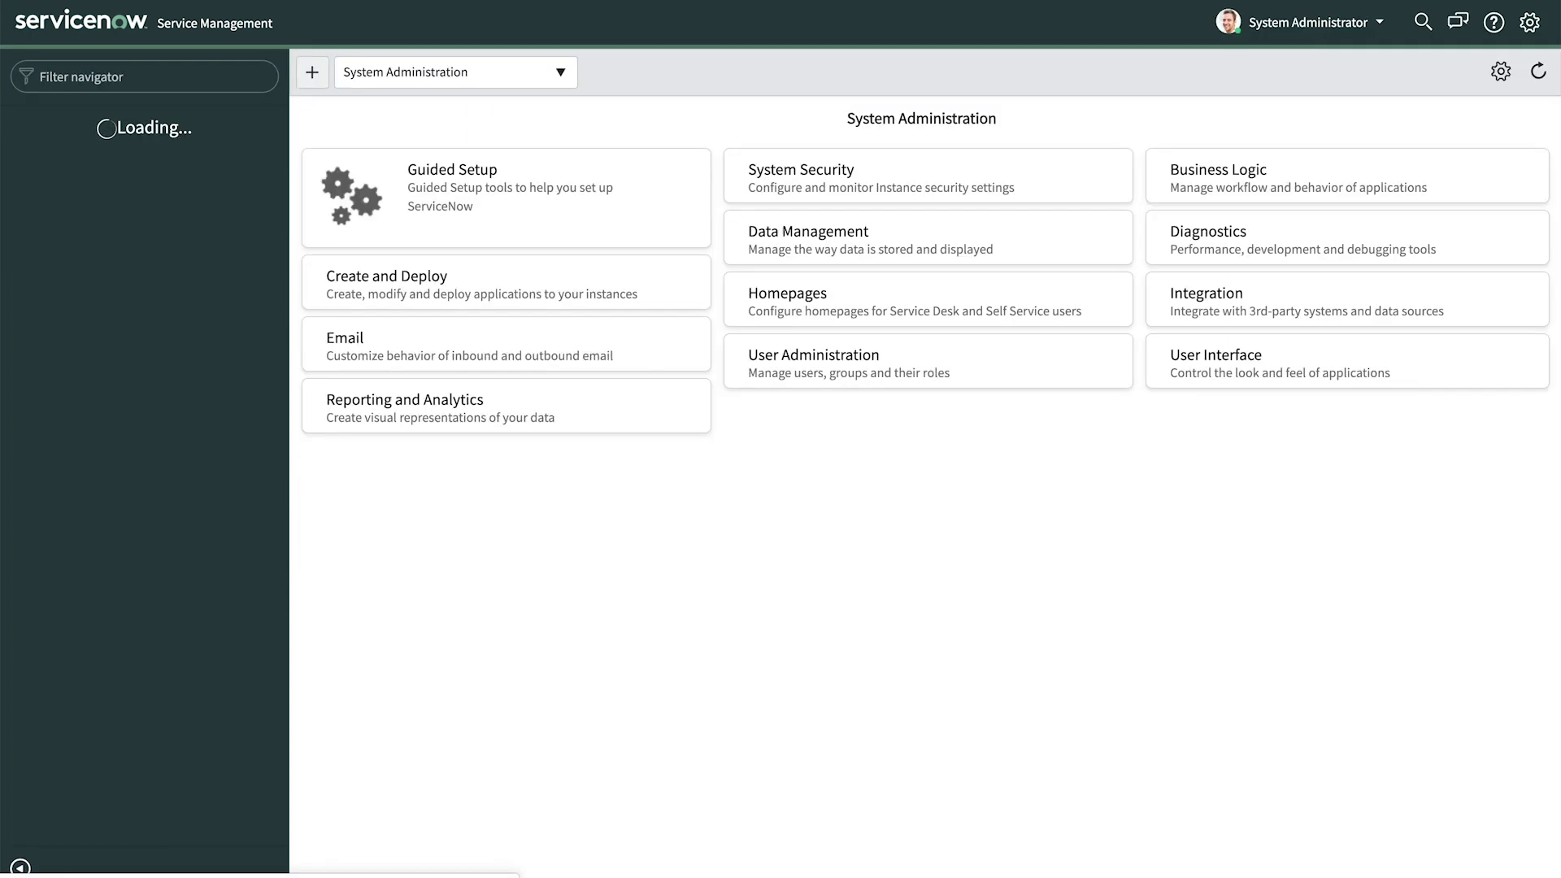
{"action": "left_click", "coordinate": [69, 75]}
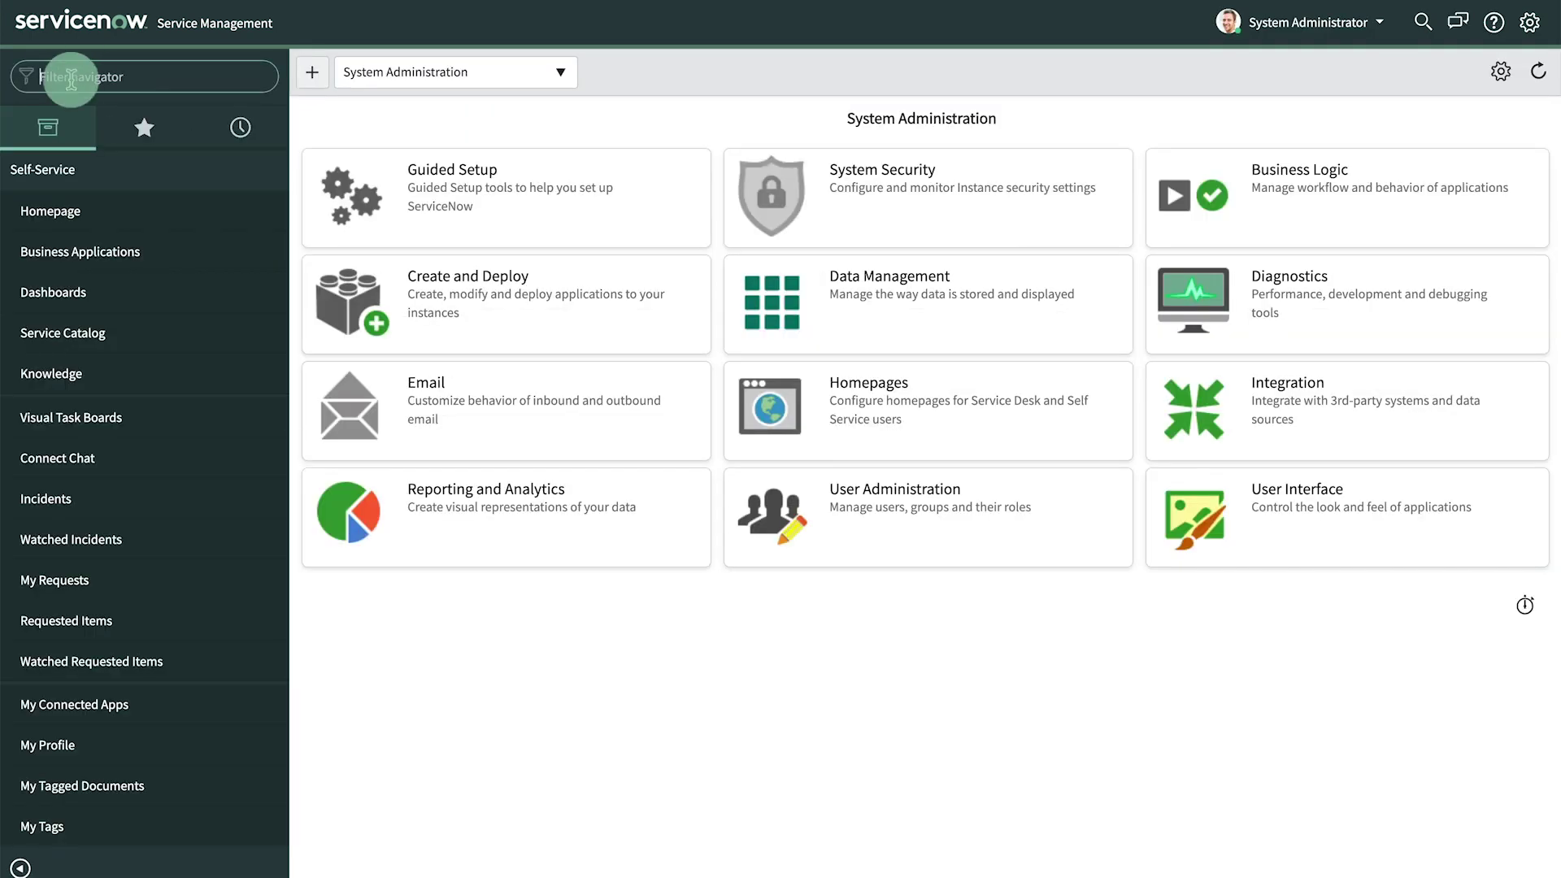
{"action": "type", "text": "safety"}
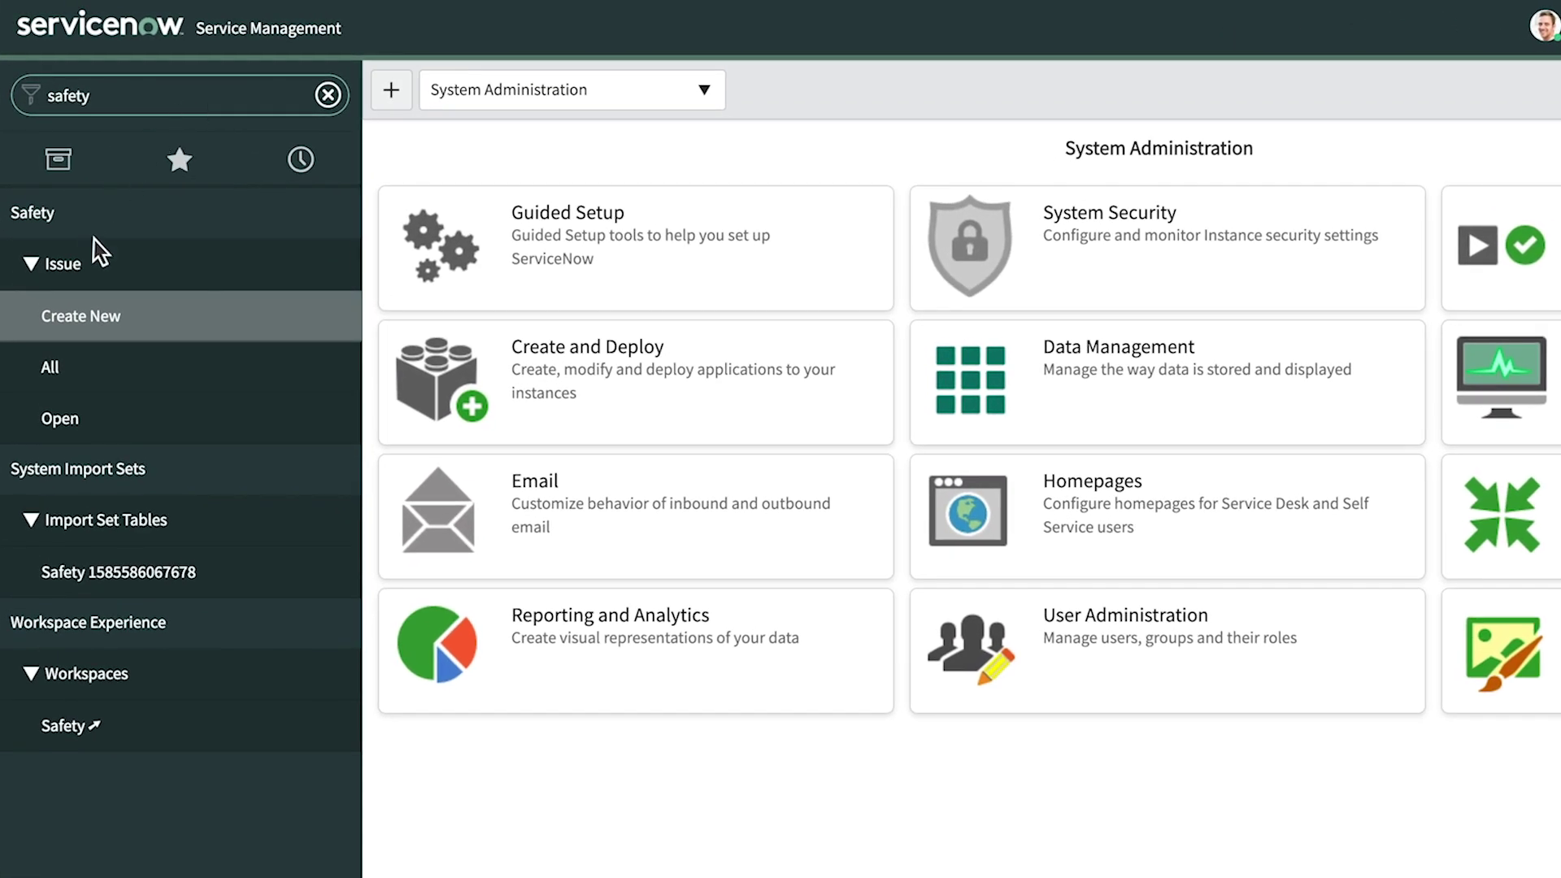
{"action": "left_click", "coordinate": [60, 420]}
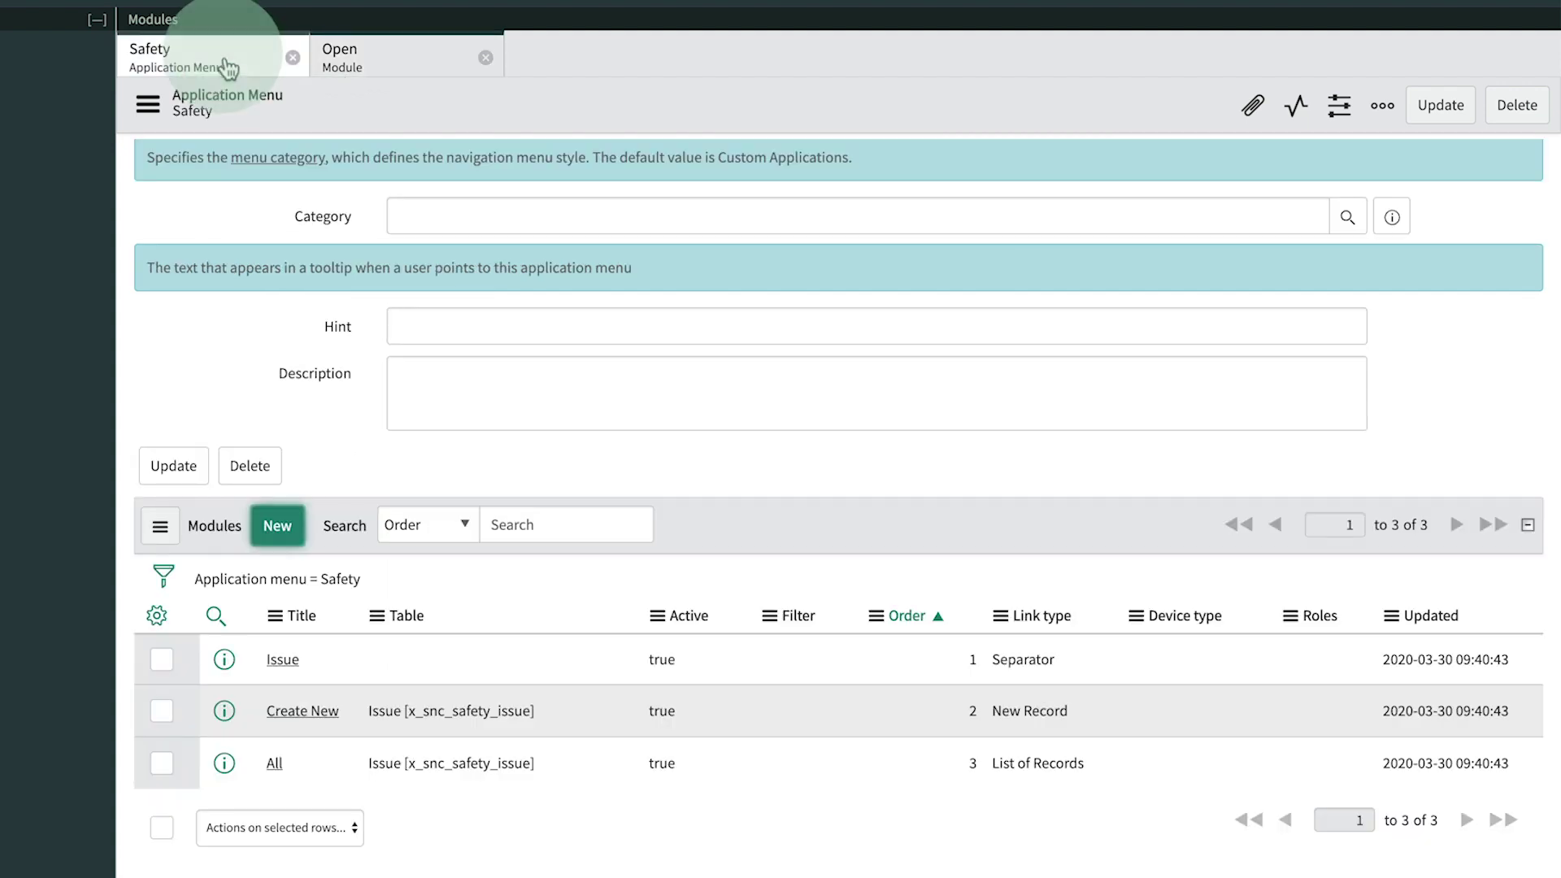
- Start a new Safety menu module titled 'Assigned to me' with order 5
{"action": "left_click", "coordinate": [273, 527]}
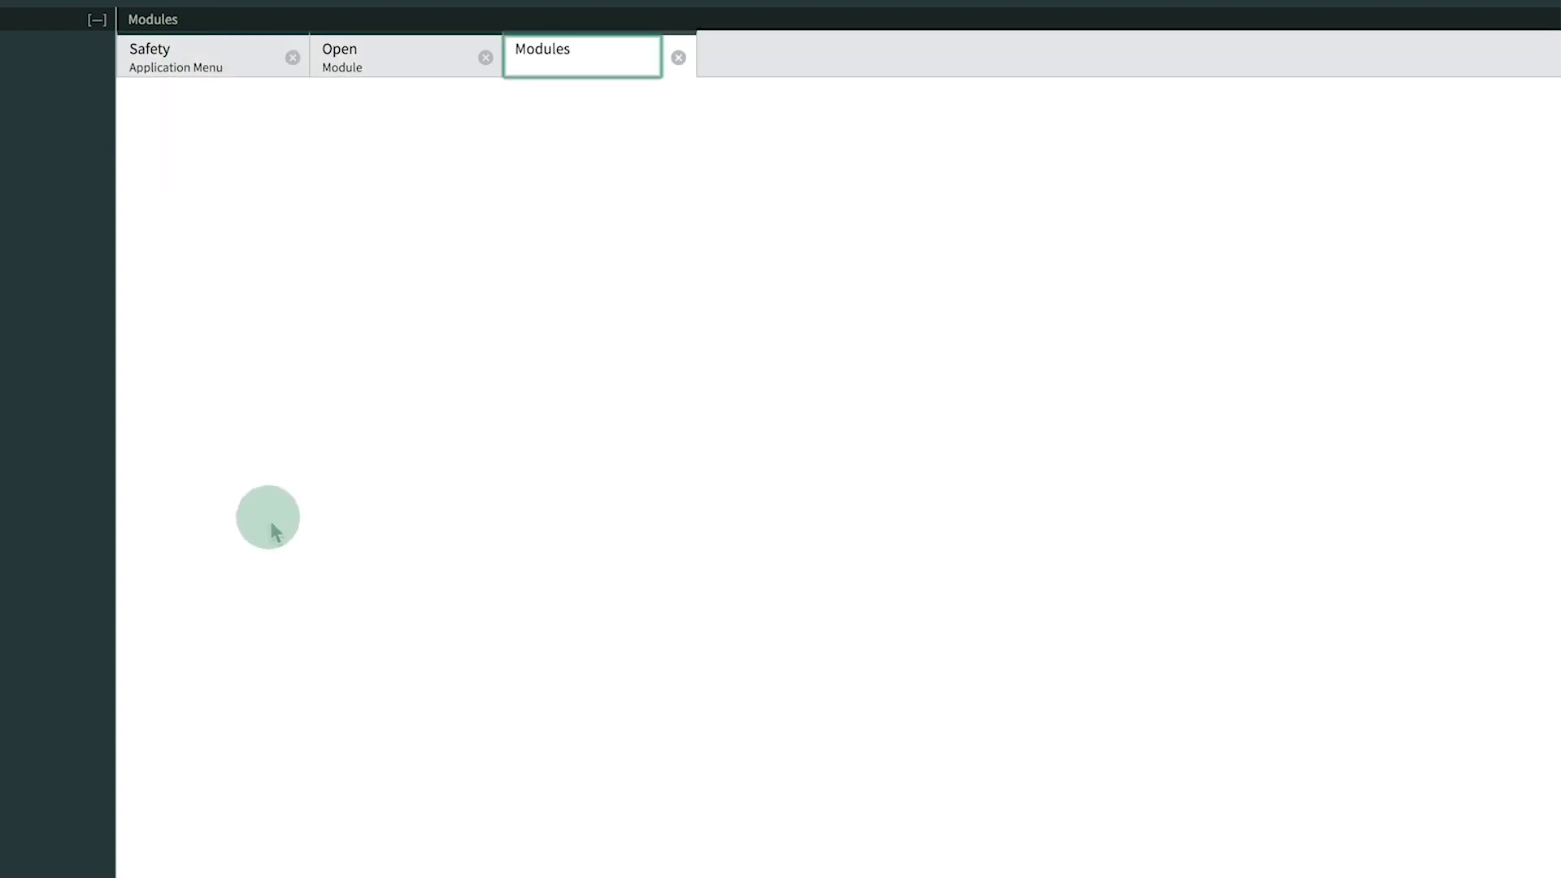
{"action": "type", "text": "A"}
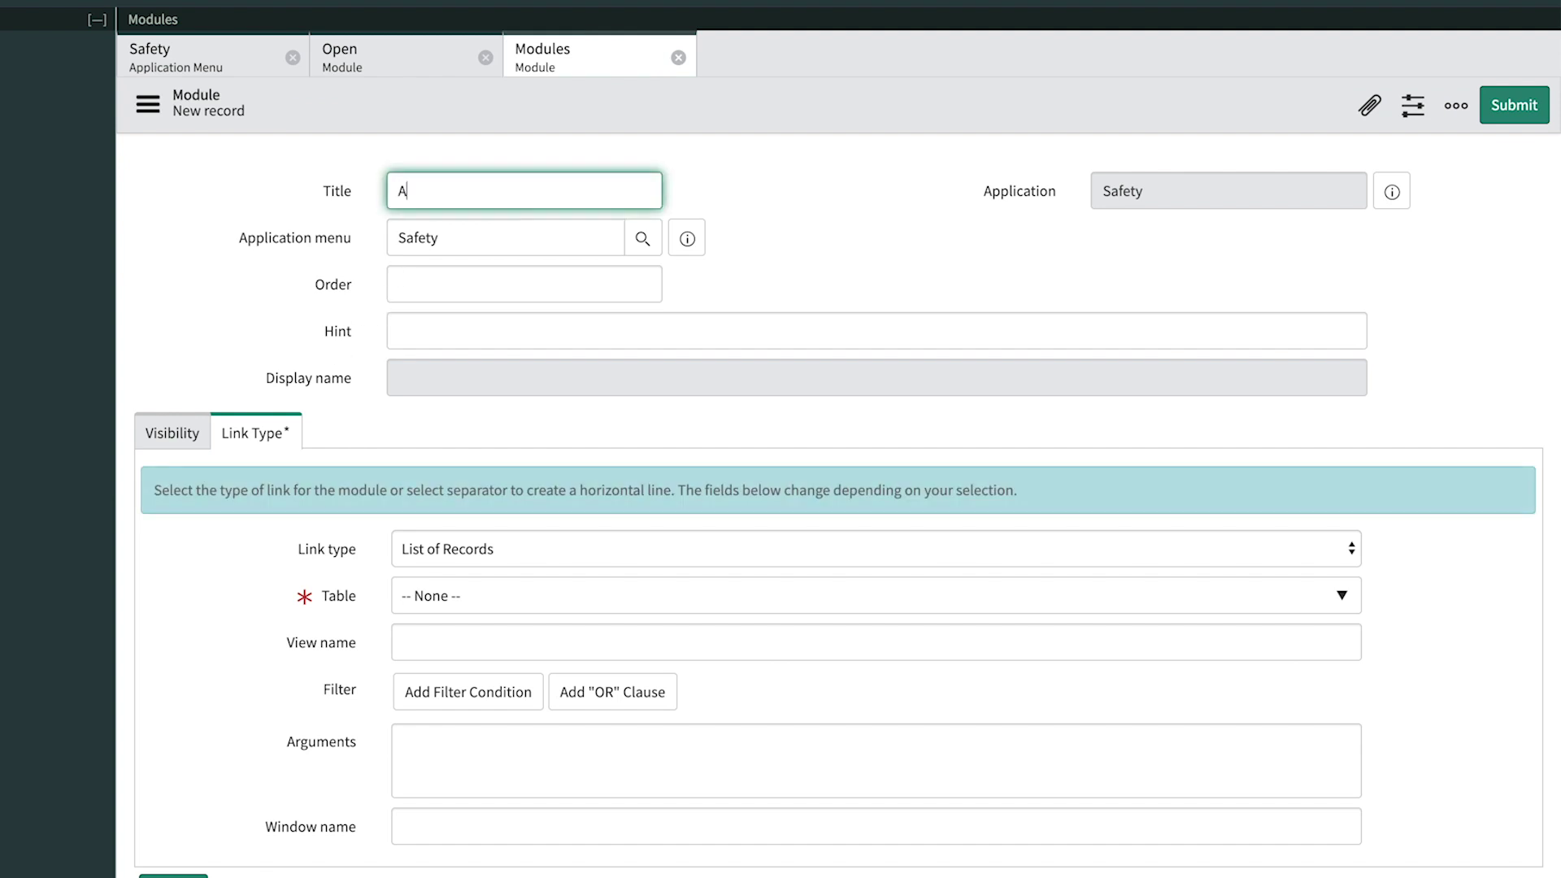
{"action": "type", "text": "ssigned to me"}
{"action": "left_click", "coordinate": [614, 284]}
{"action": "type", "text": "5"}
{"action": "key", "text": "Tab"}
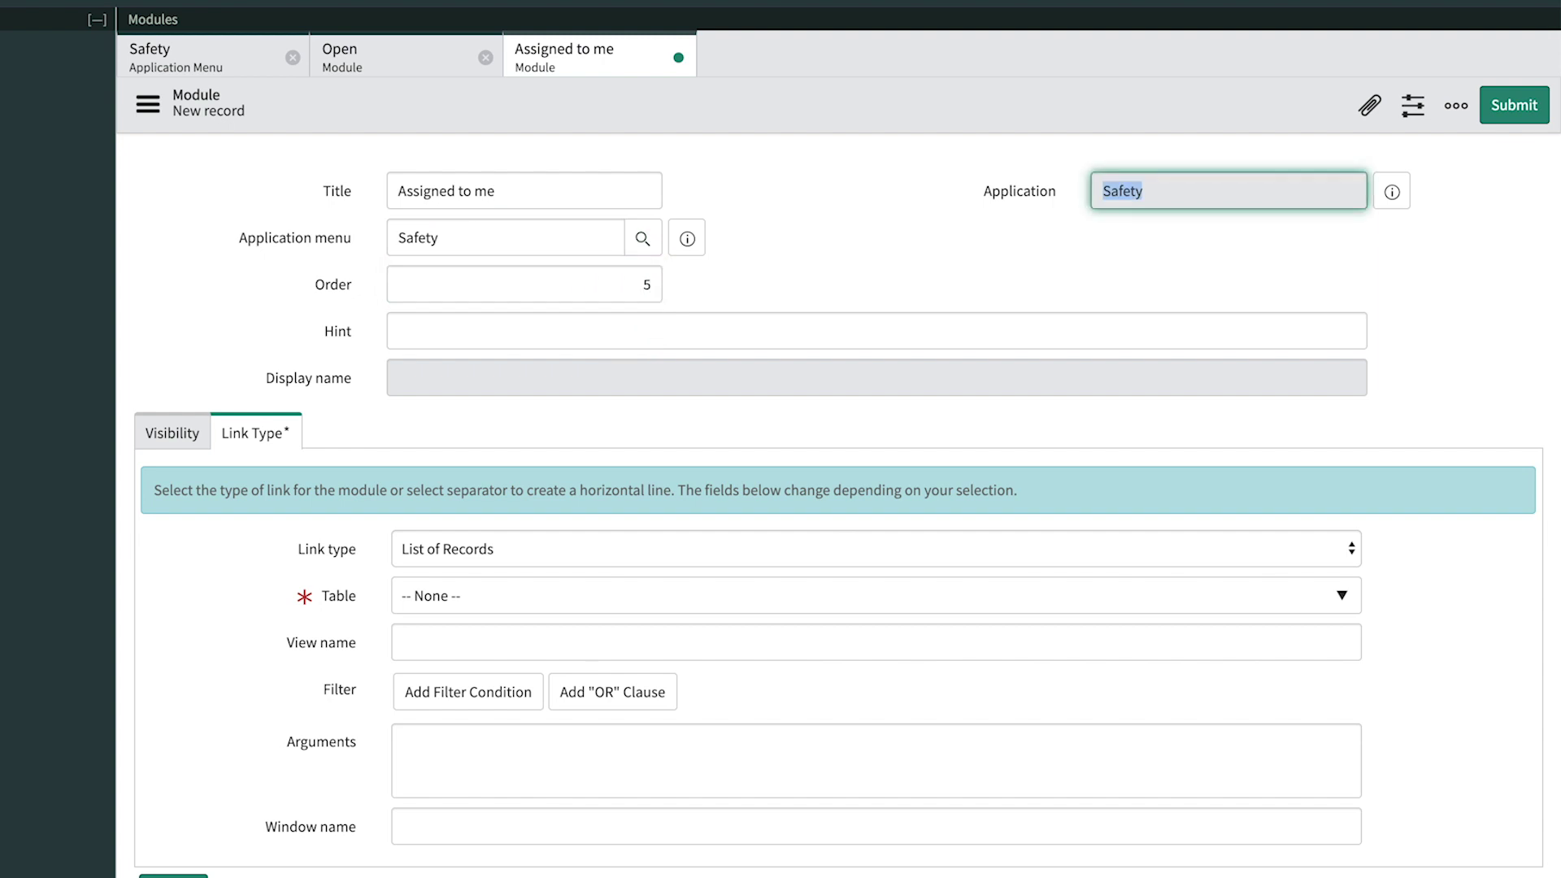
- Set its table to Issue with filter Assigned to is (dynamic) Me, and submit
{"action": "left_click", "coordinate": [450, 594]}
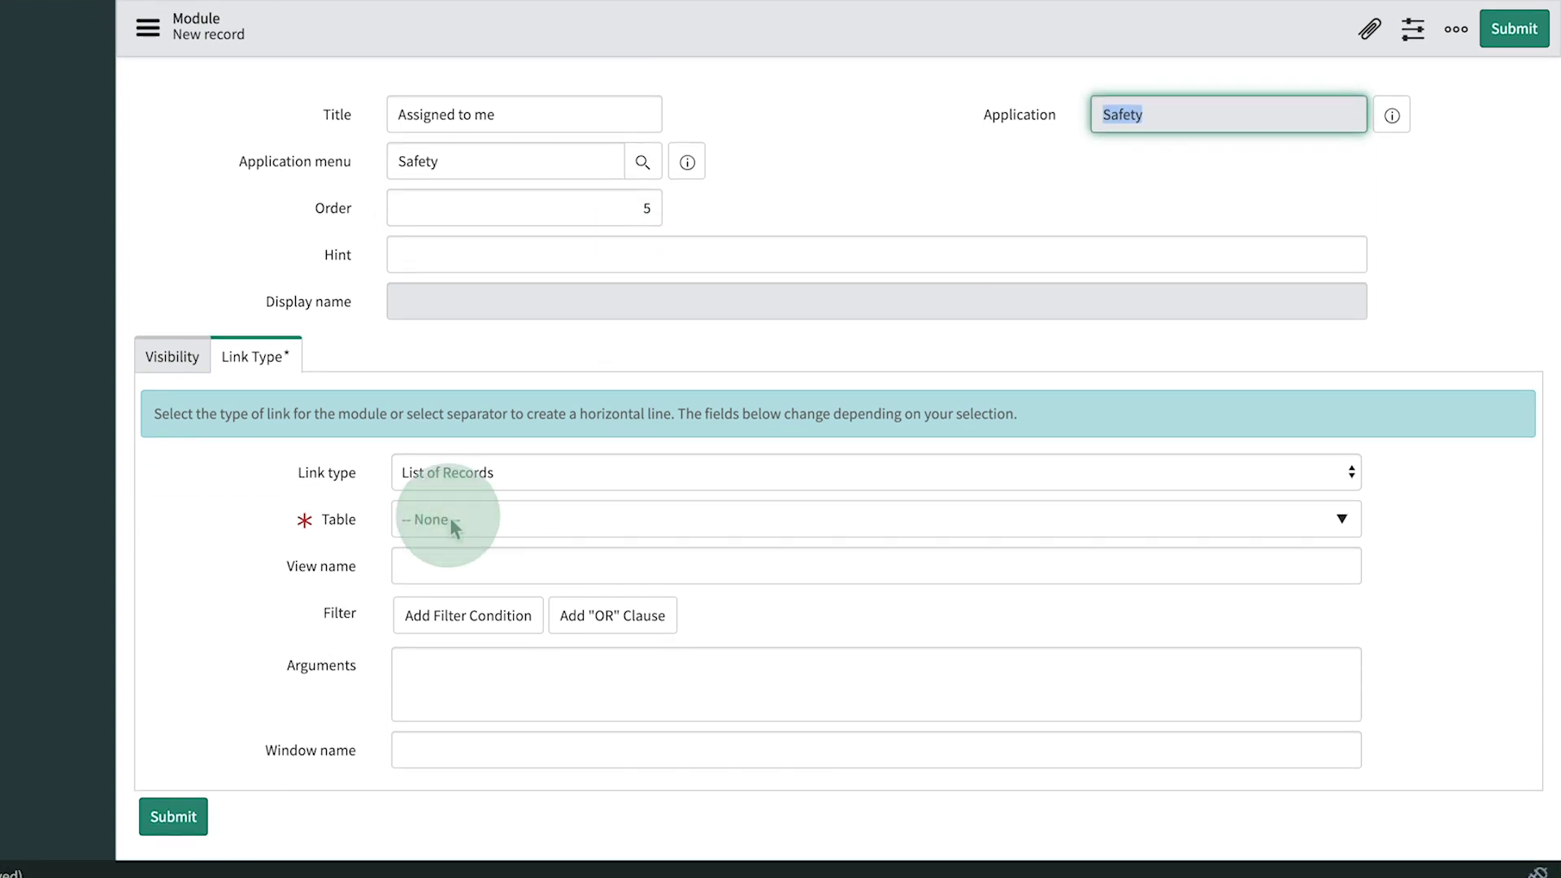
{"action": "type", "text": "issue"}
{"action": "left_click", "coordinate": [451, 607]}
{"action": "left_click", "coordinate": [454, 616]}
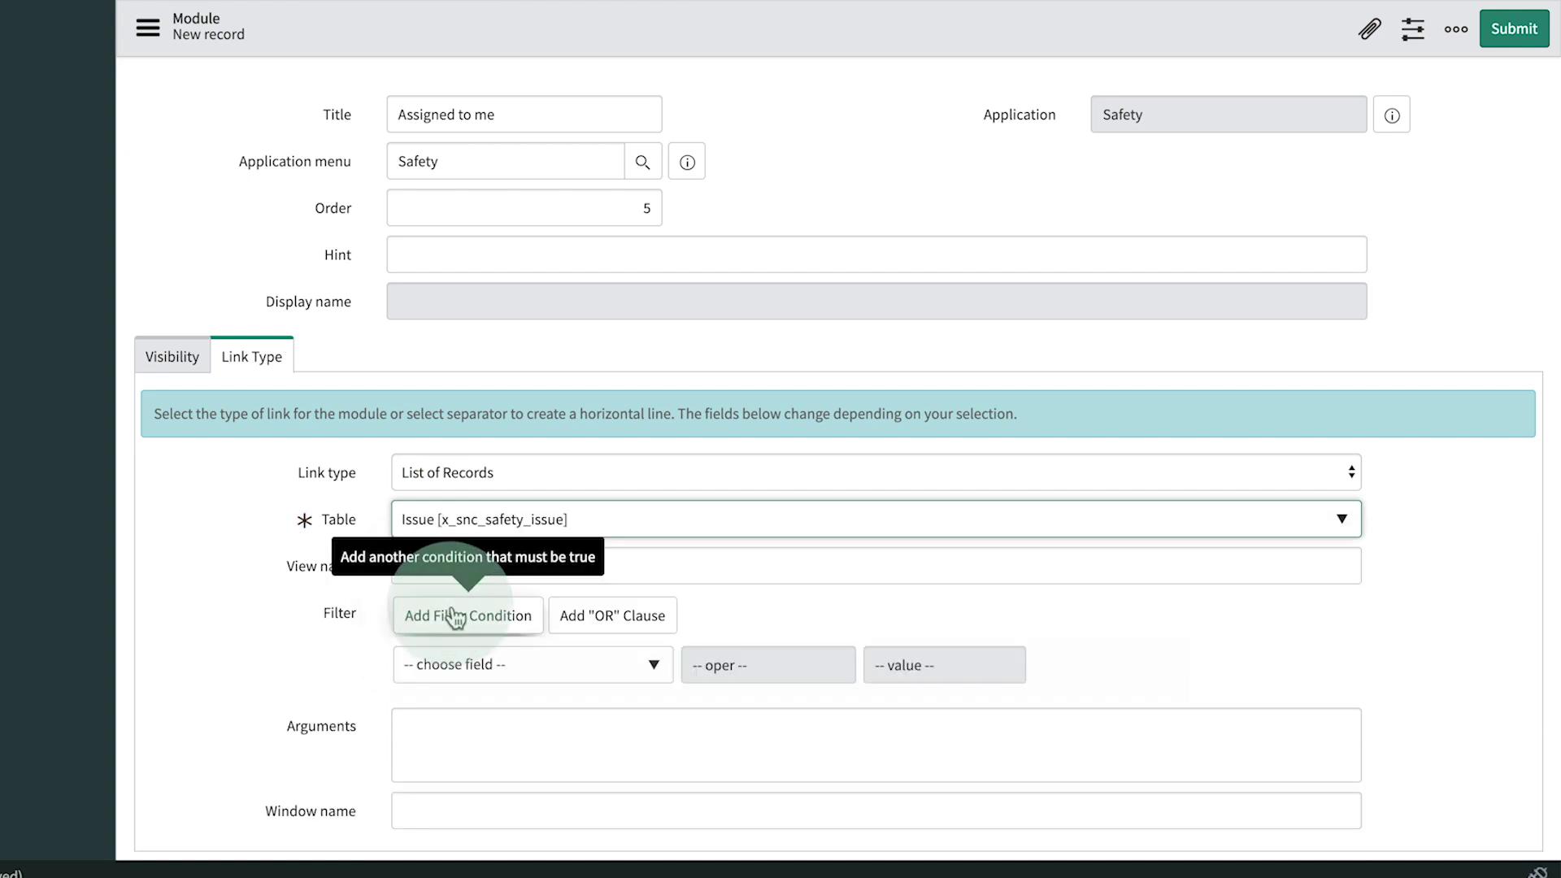
{"action": "scroll", "coordinate": [456, 609], "scroll_direction": "down", "scroll_amount": 3}
{"action": "left_click", "coordinate": [514, 470]}
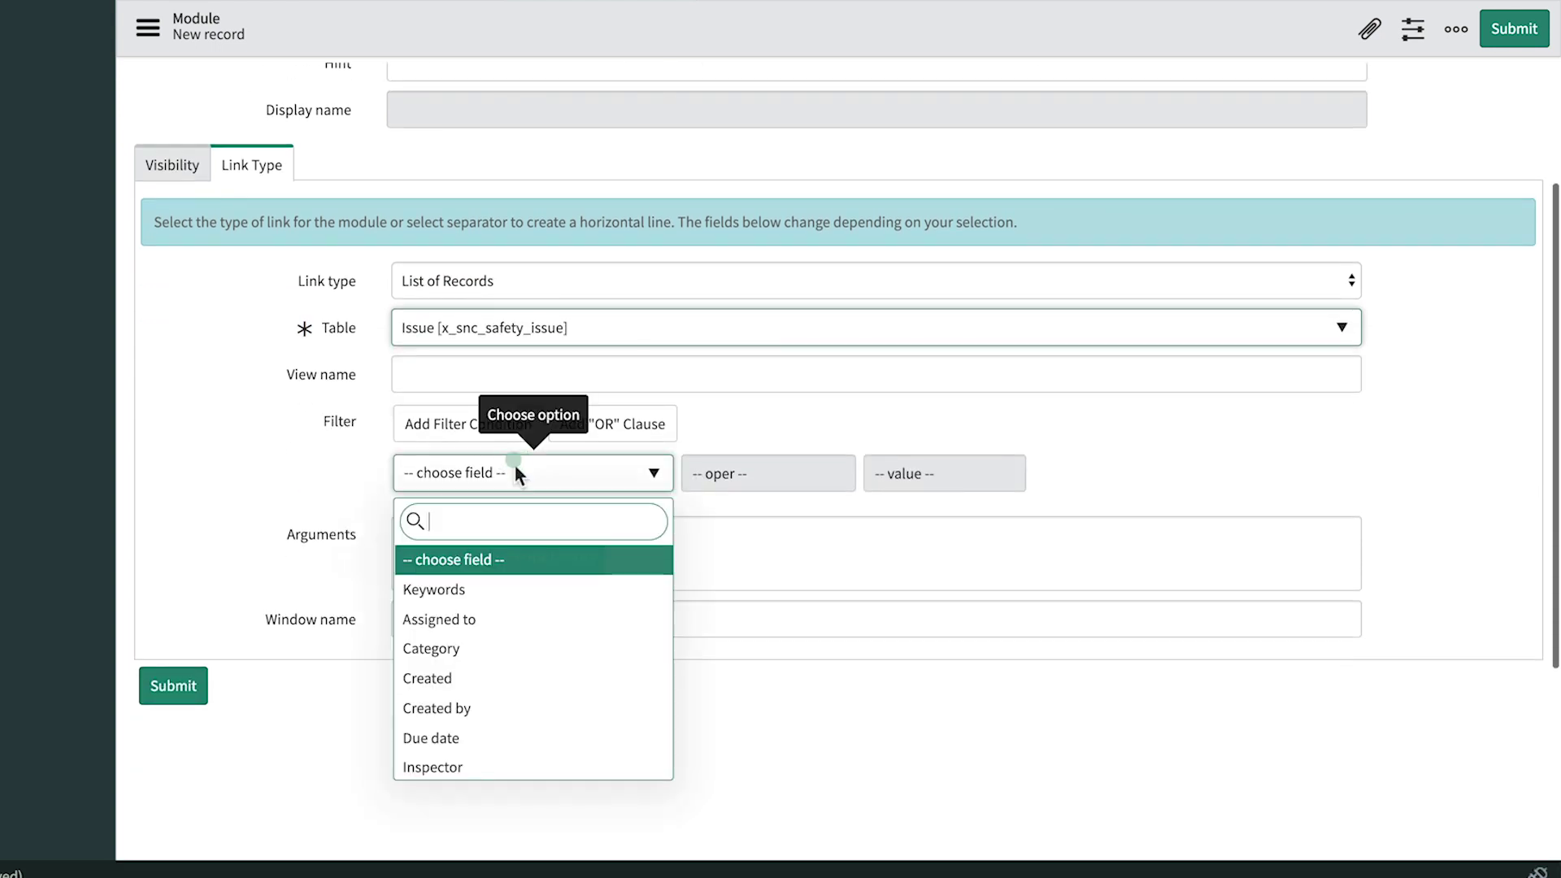
{"action": "left_click", "coordinate": [497, 620]}
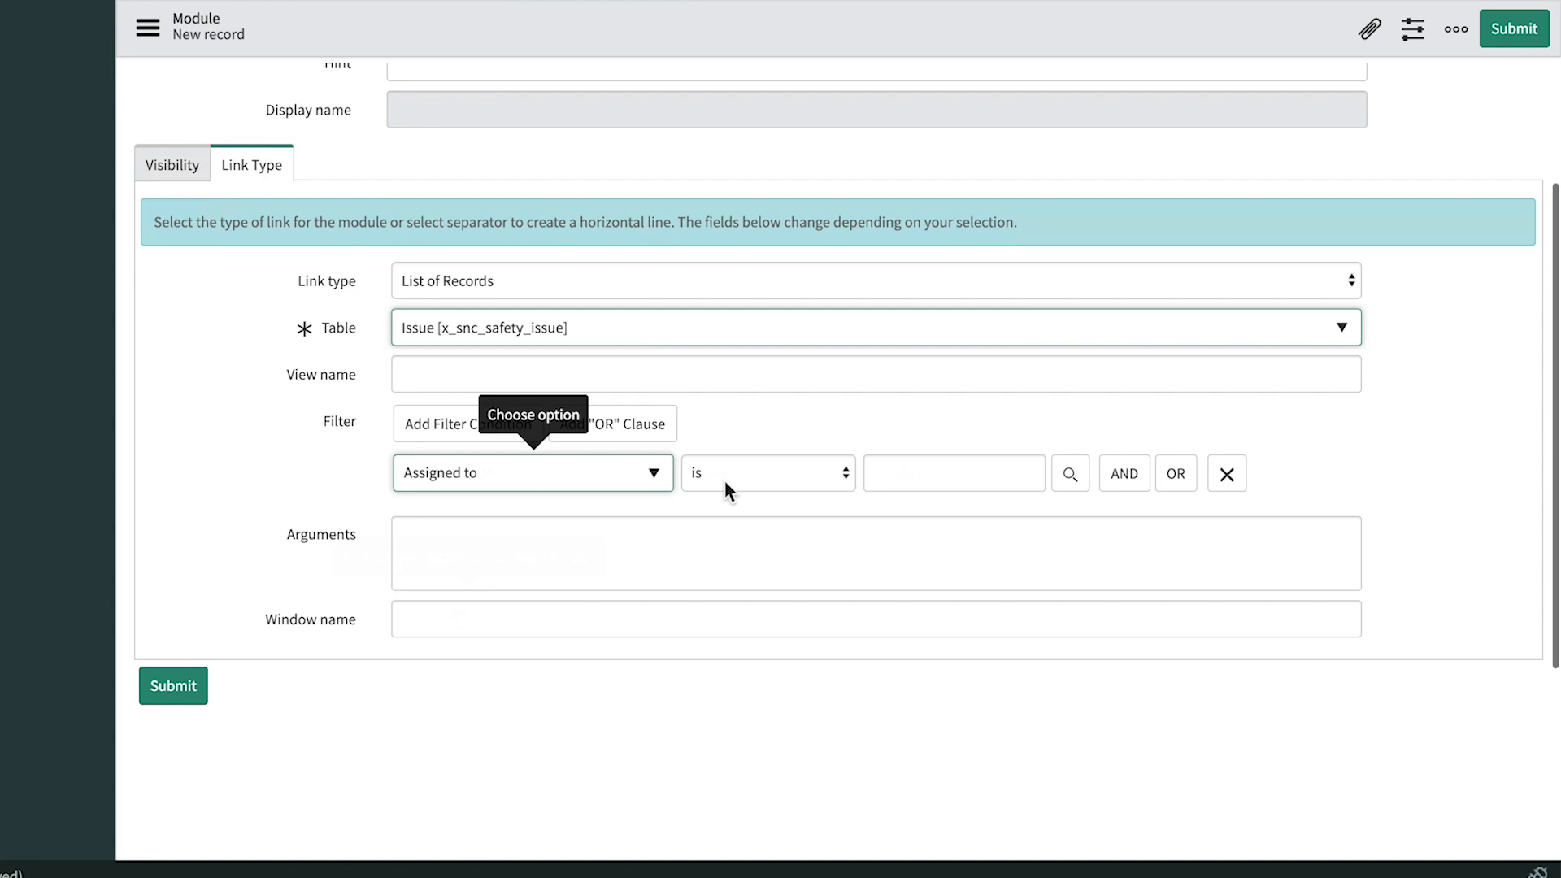
{"action": "left_click", "coordinate": [724, 480]}
{"action": "left_click", "coordinate": [779, 720]}
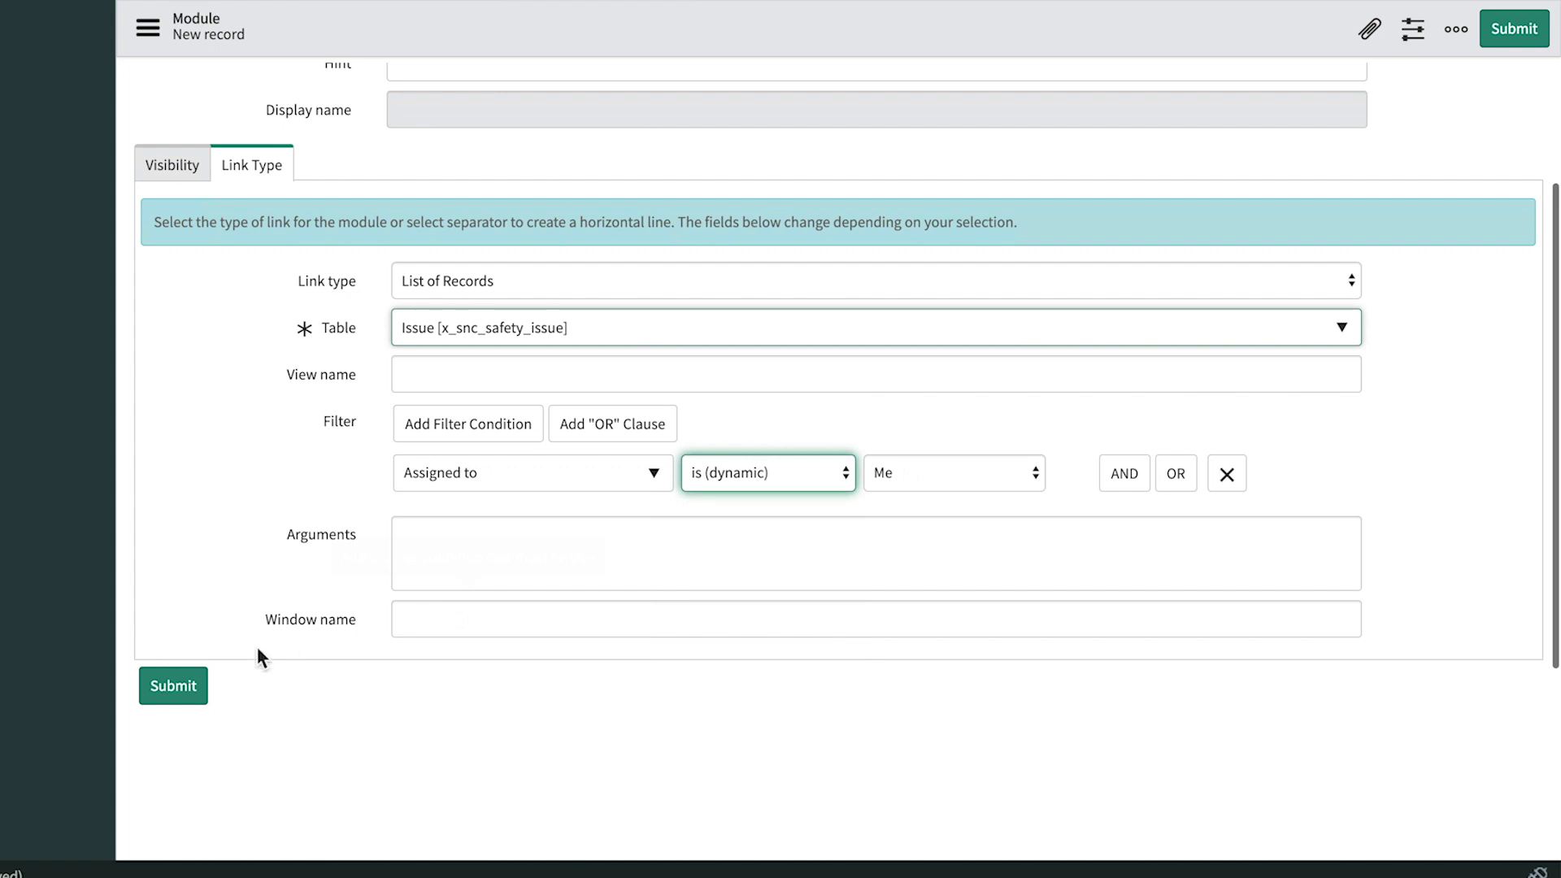
{"action": "left_click", "coordinate": [168, 685]}
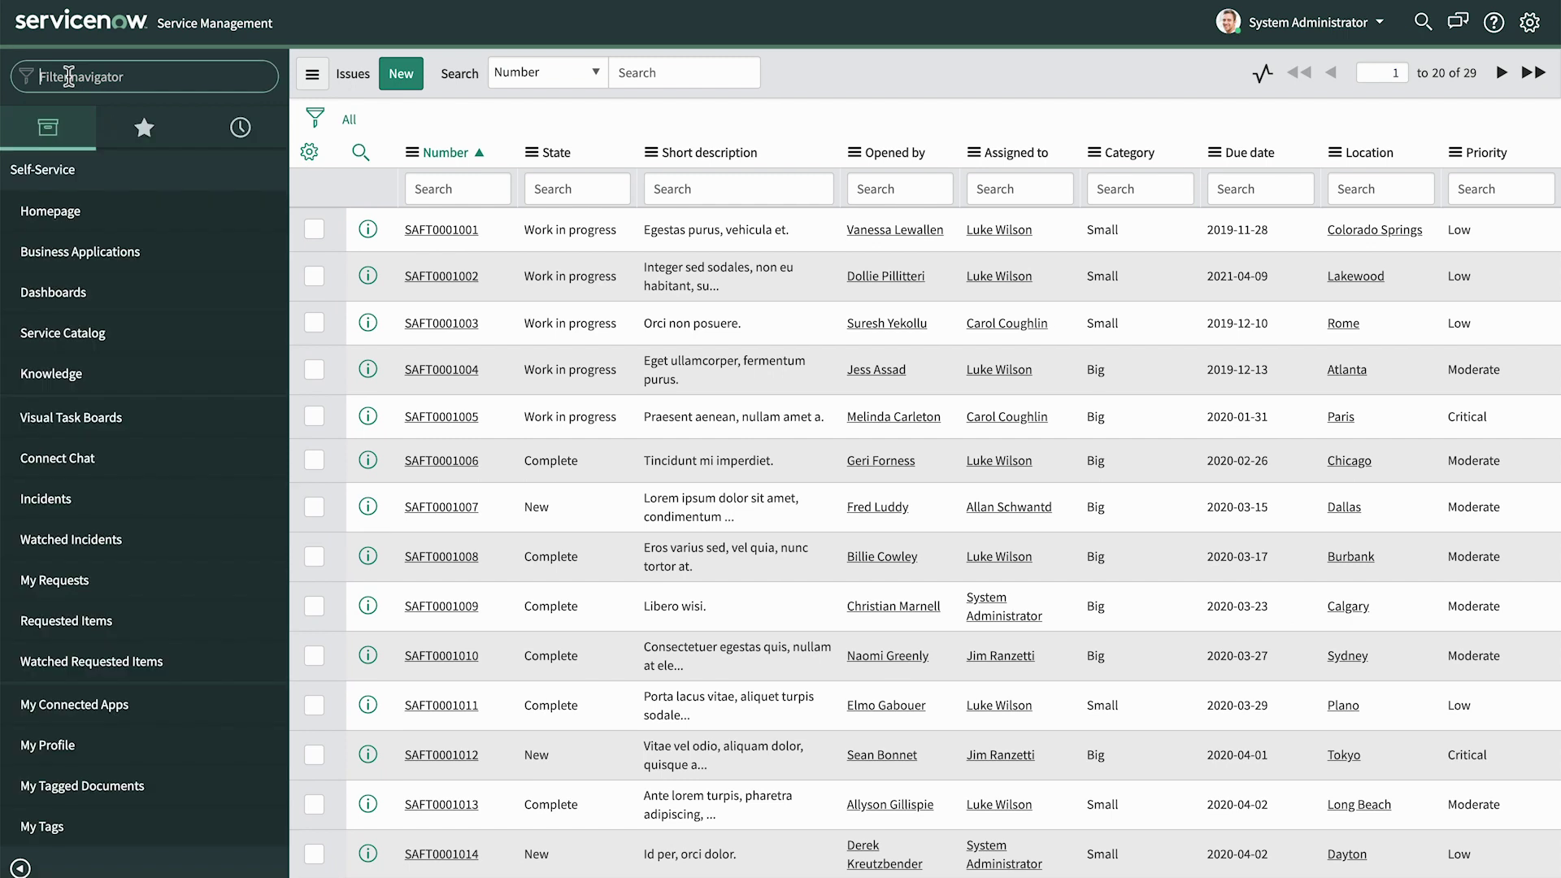
- Filter the navigator for 'safety' and run Assigned to me as administrator, then as the impersonated user
{"action": "left_click", "coordinate": [68, 77]}
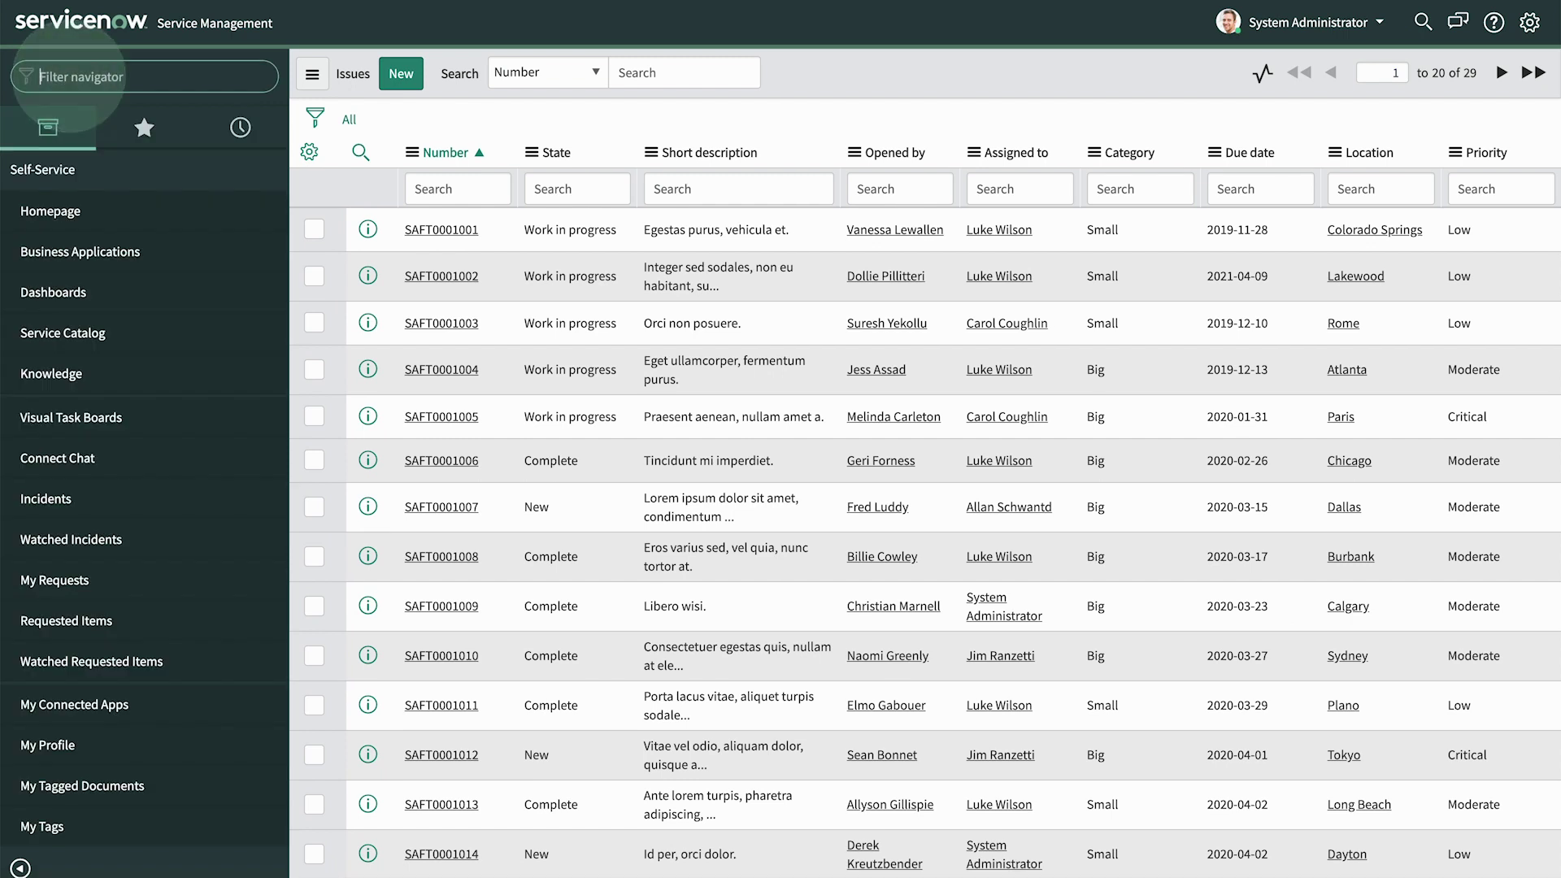
{"action": "type", "text": "safety"}
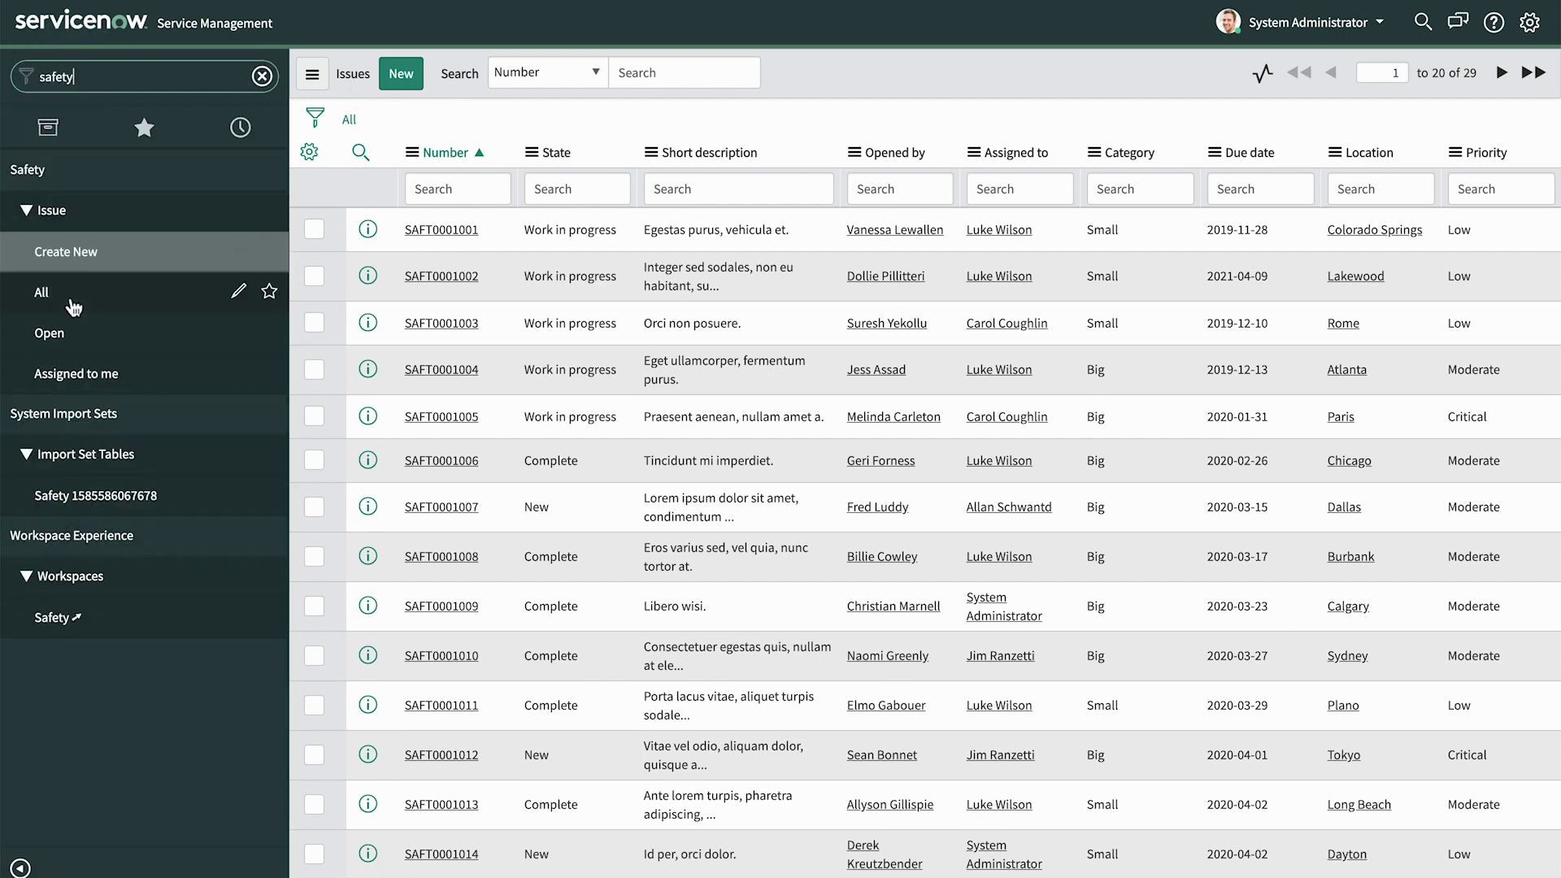
{"action": "left_click", "coordinate": [70, 374]}
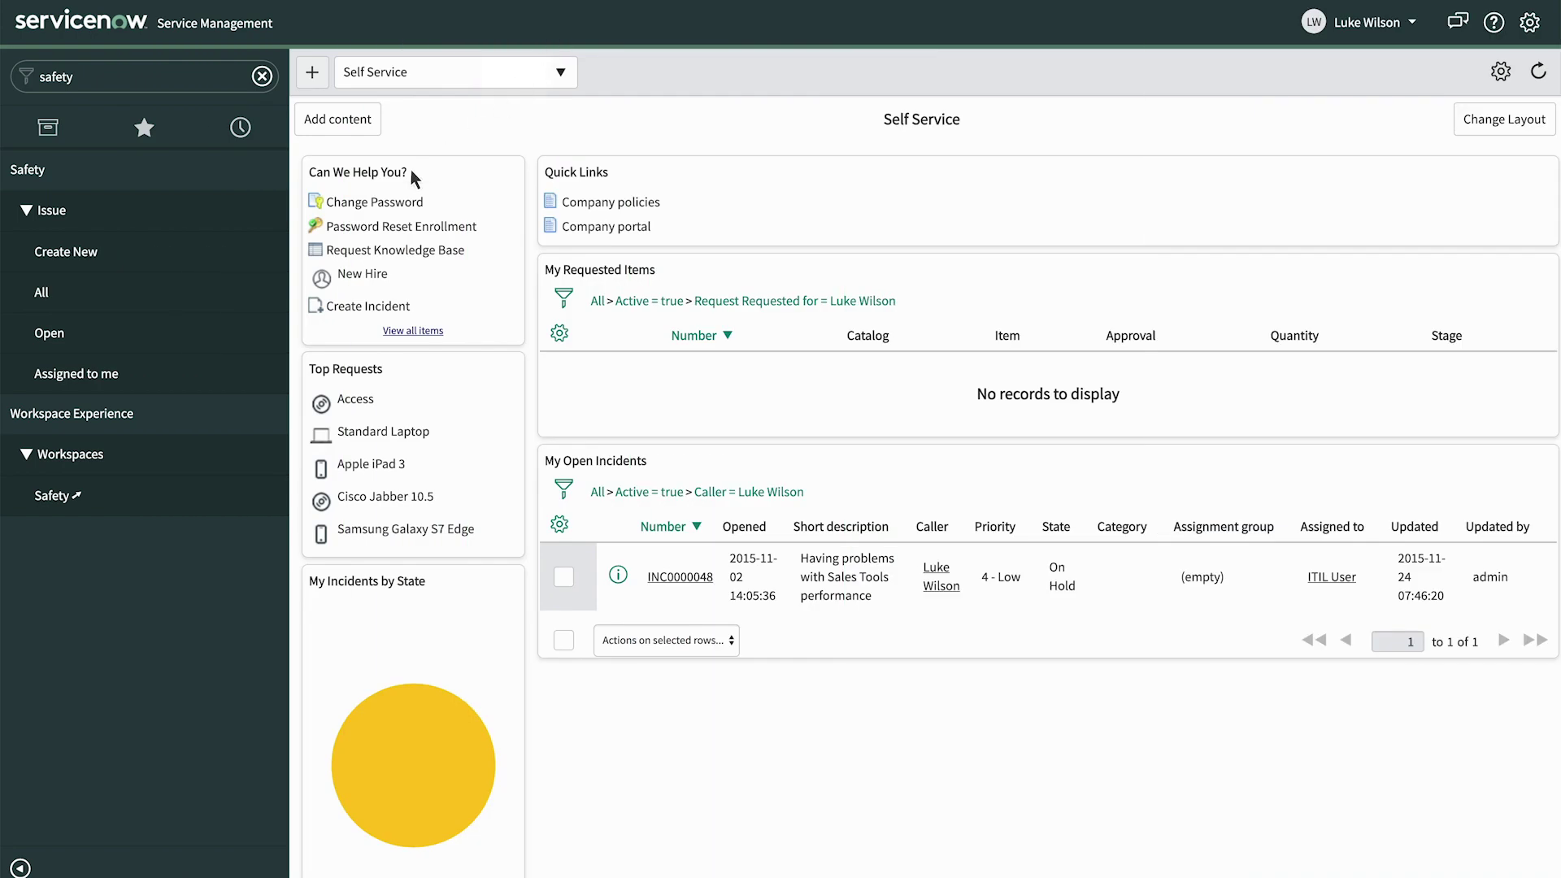
{"action": "left_click", "coordinate": [90, 374]}
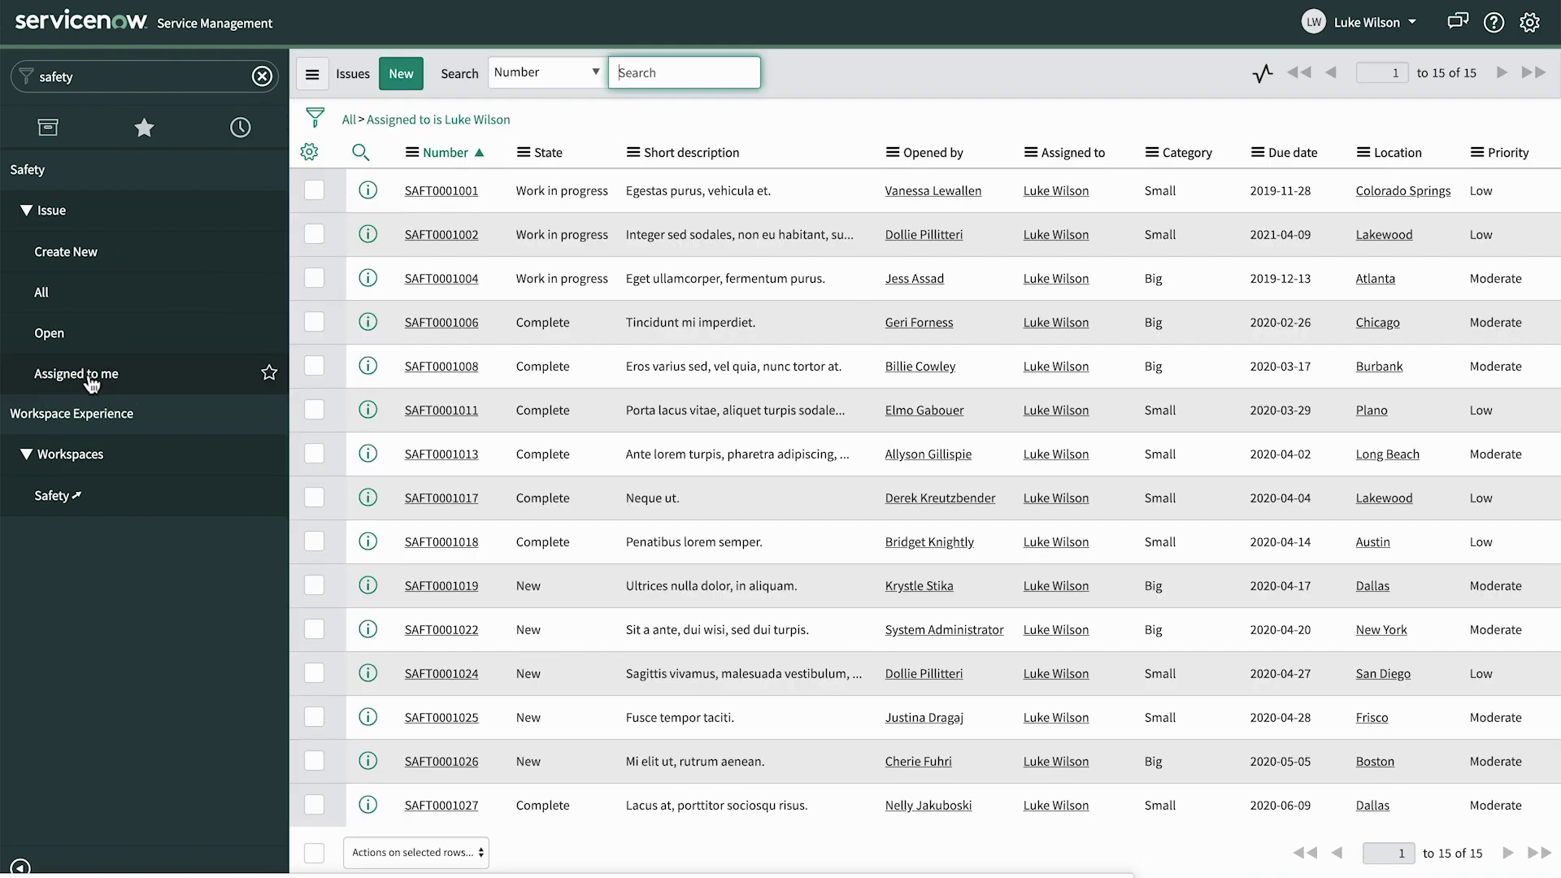